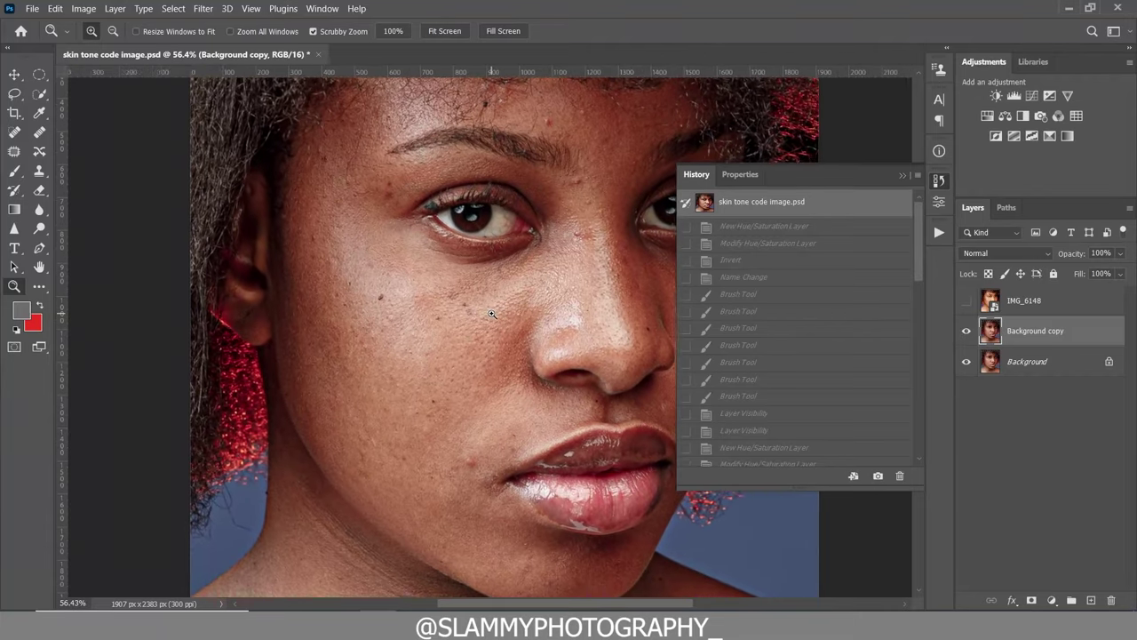
- Compare the final retouched state in the history with the original image, then view the whole original portrait
left_click_drag(921, 256, 833, 453)
left_click(780, 459)
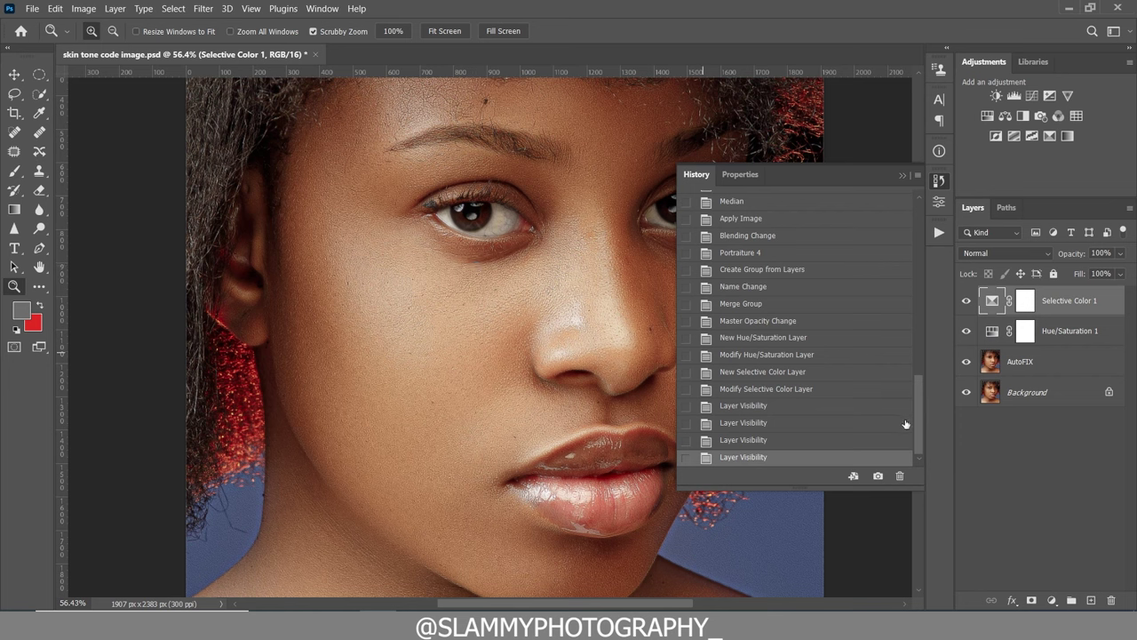
left_click_drag(918, 418, 898, 236)
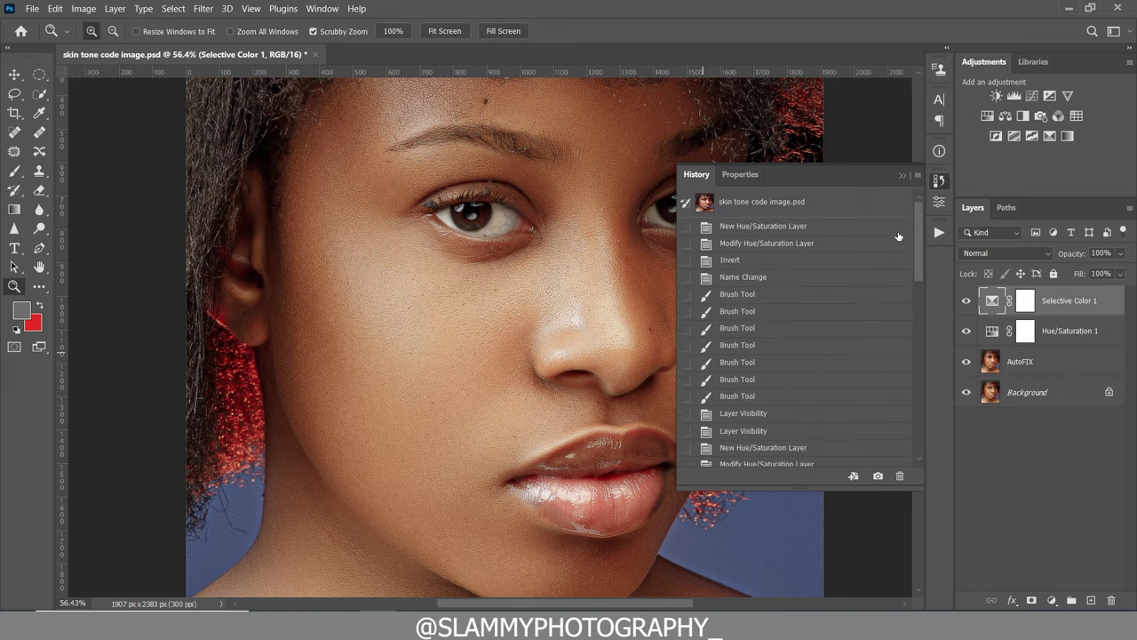
left_click(784, 204)
left_click_drag(485, 329, 501, 350)
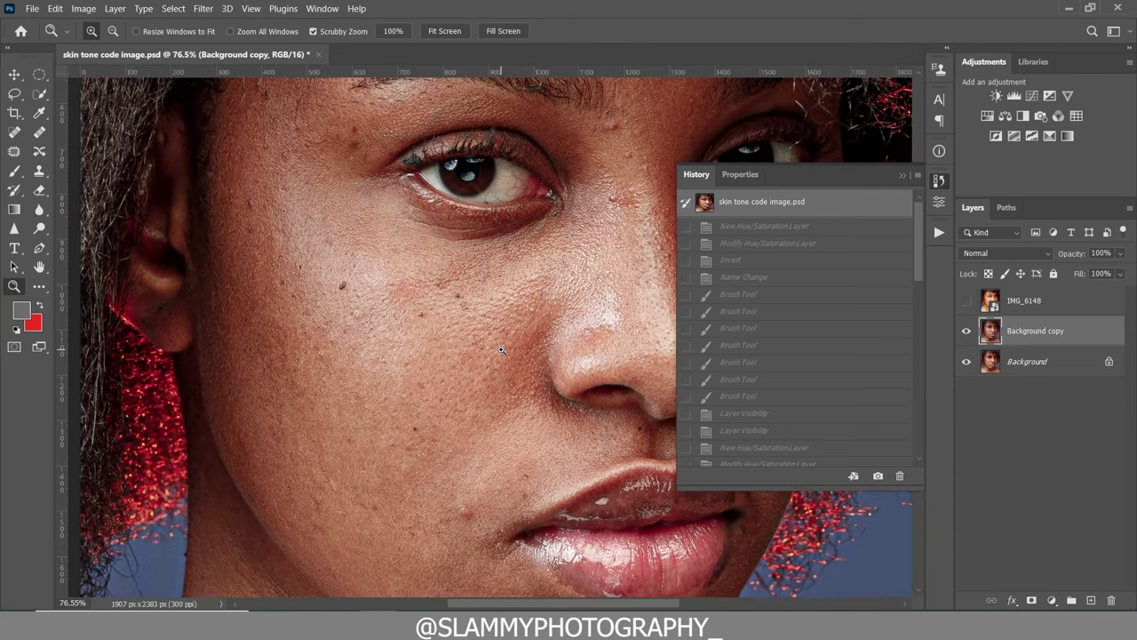
left_click(250, 8)
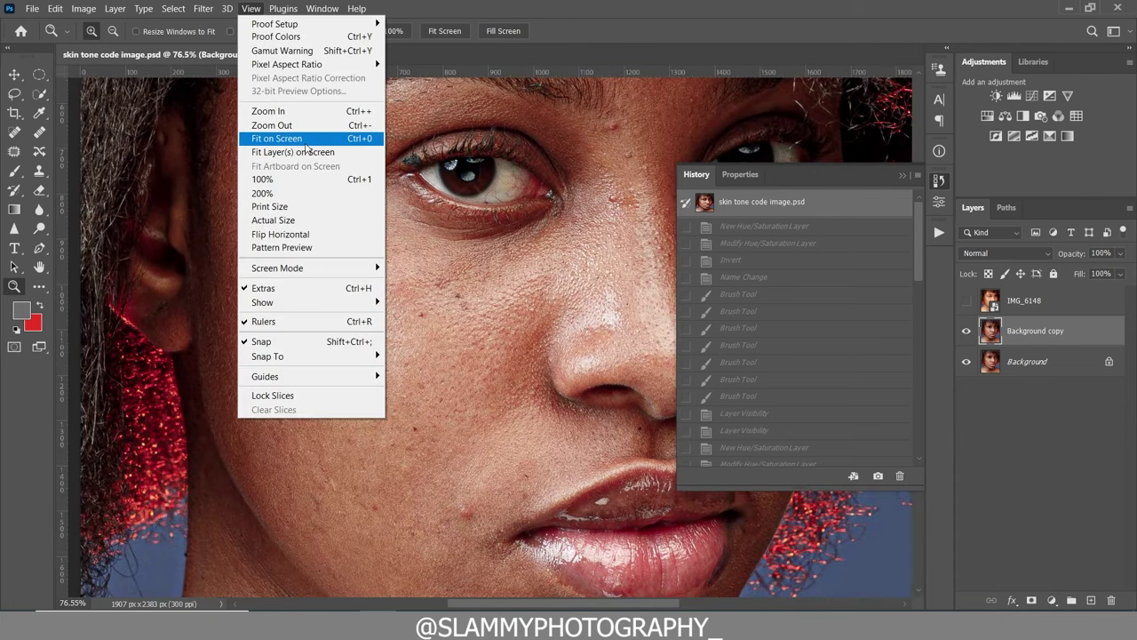
left_click(300, 140)
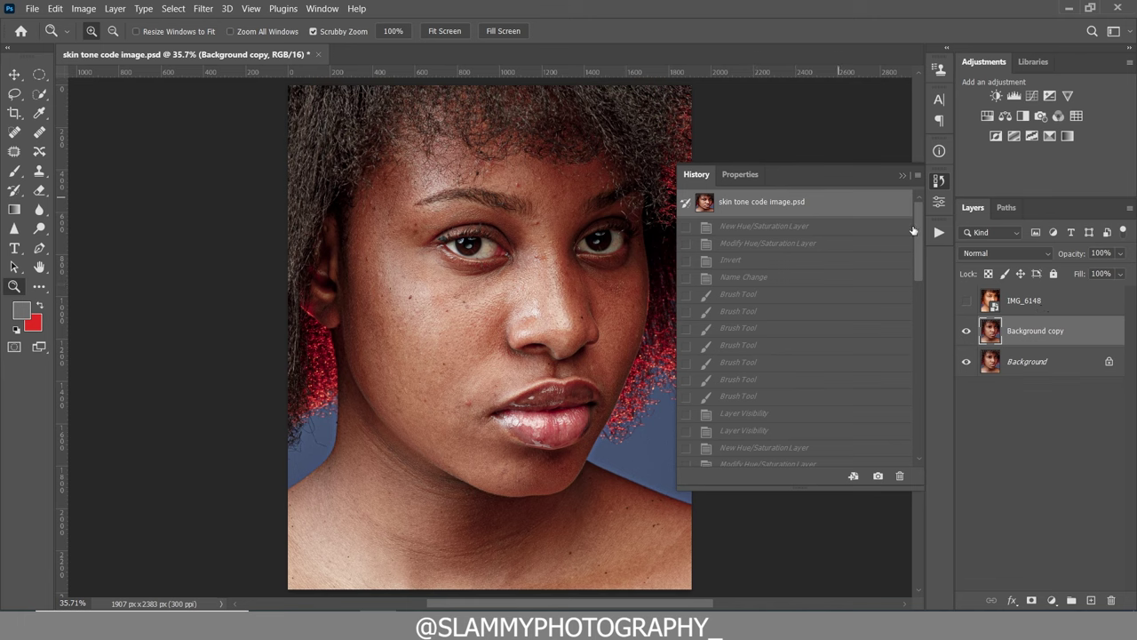
- Flatten the image into a single background layer, discarding the hidden IMG_6148 layer
left_click(1067, 308)
right_click(1064, 309)
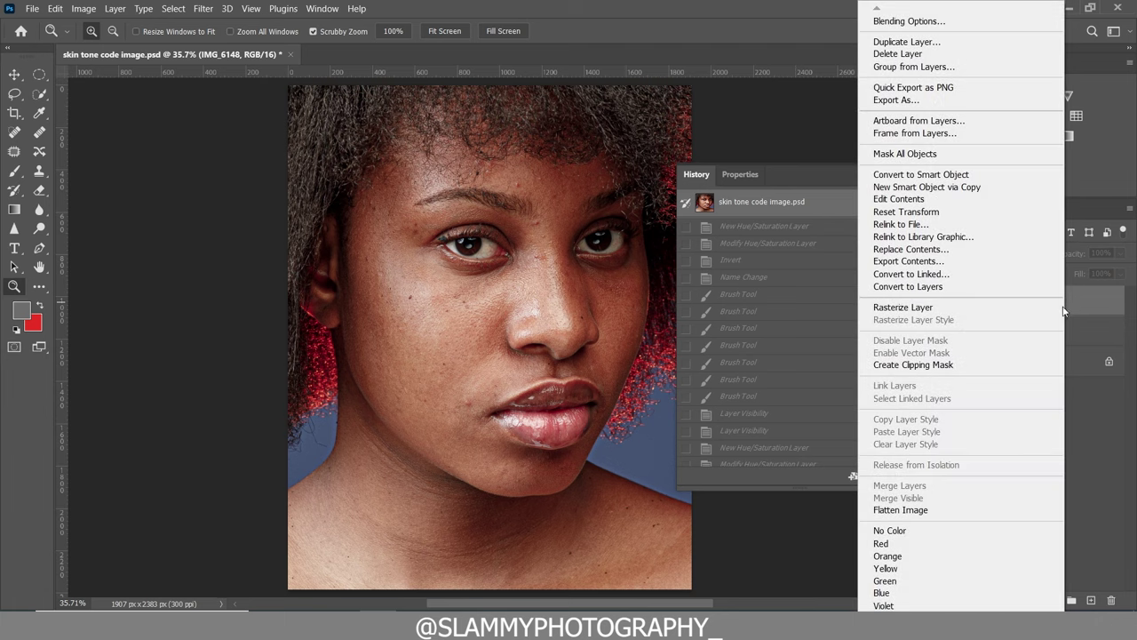
left_click(939, 509)
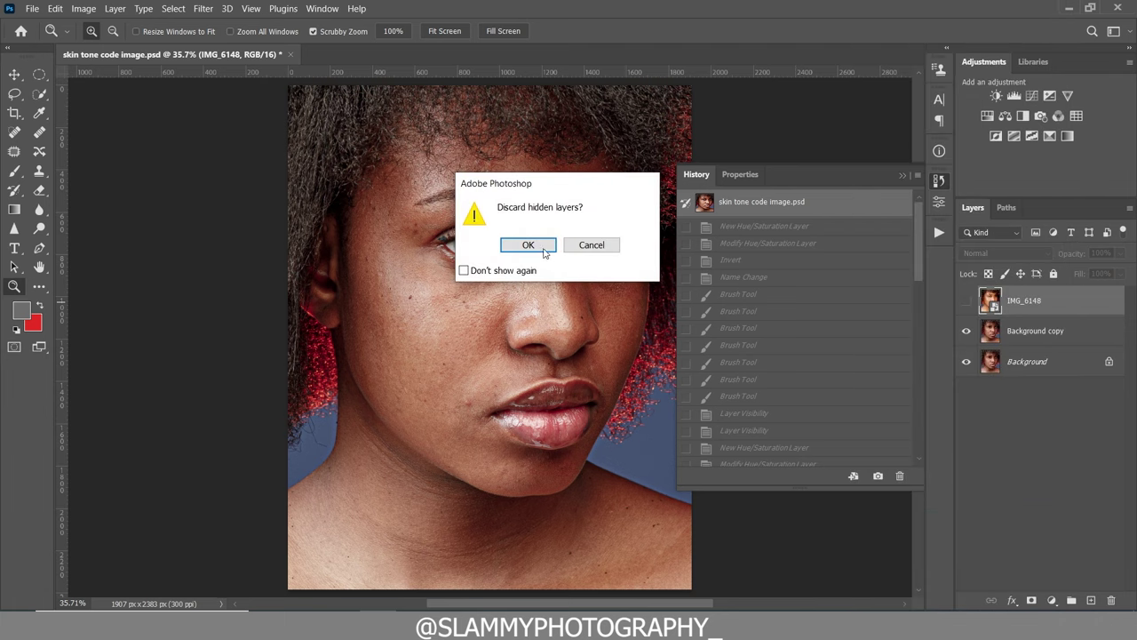
left_click(528, 245)
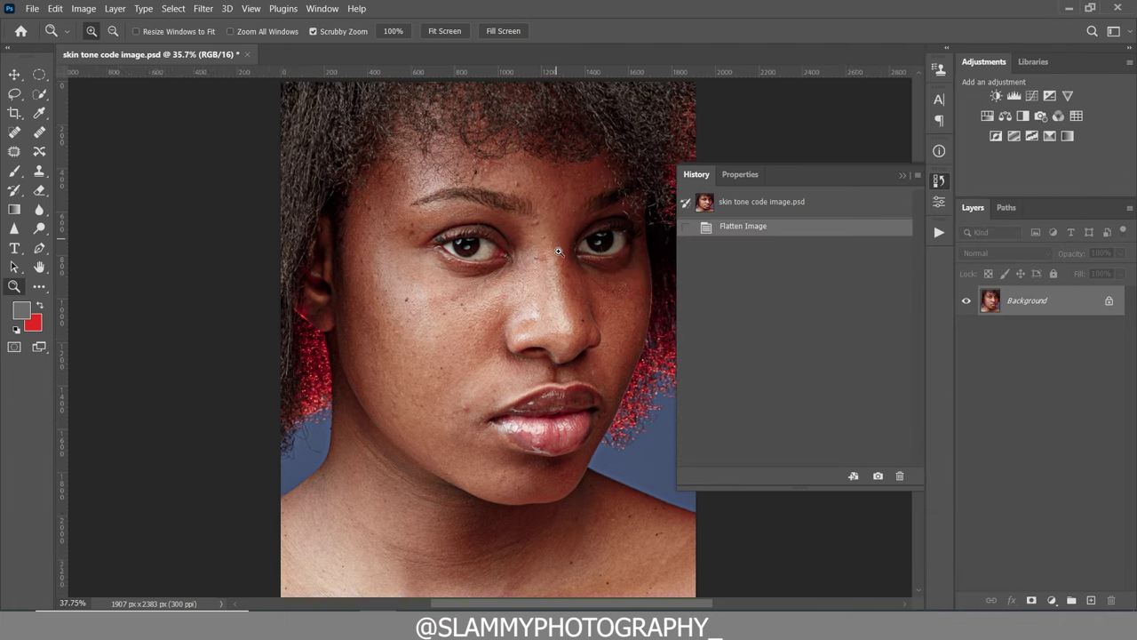
- Remove the blemishes on the nose bridge between the eyes using the Spot Healing Brush at size 30
left_click_drag(551, 218, 573, 222)
left_click(14, 133)
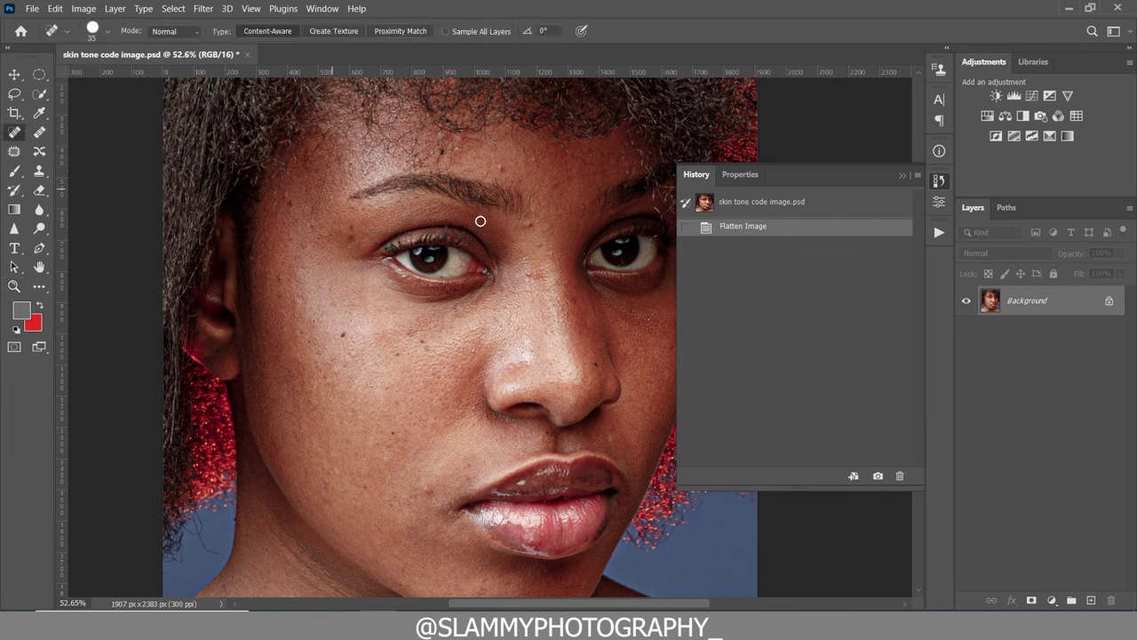
key("bracketleft")
left_click(529, 223)
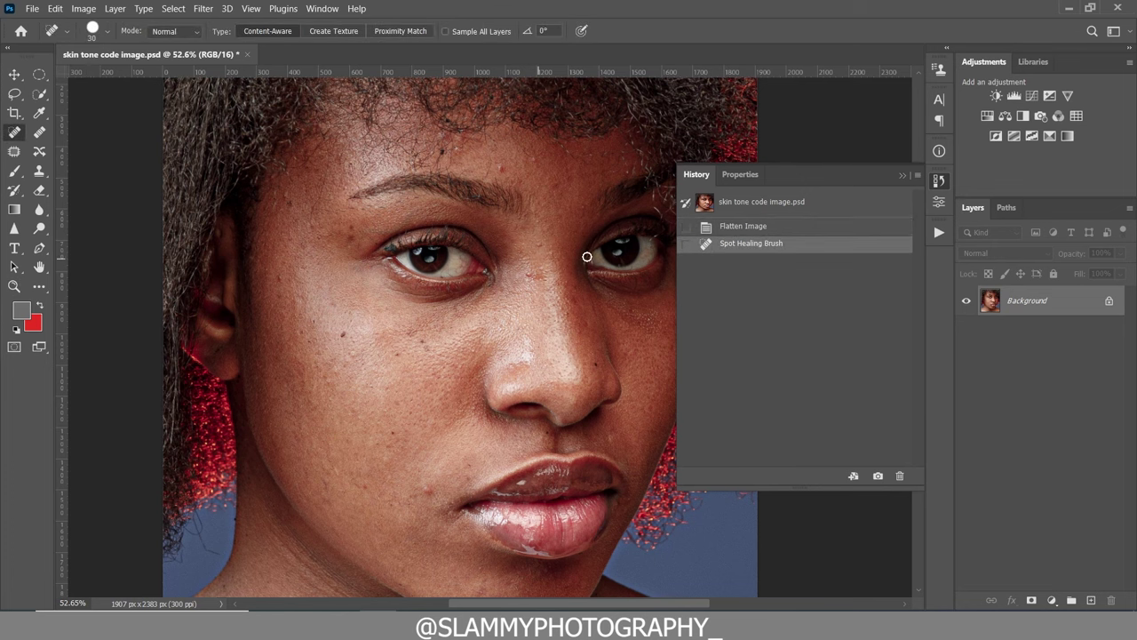
left_click(544, 244)
left_click(530, 274)
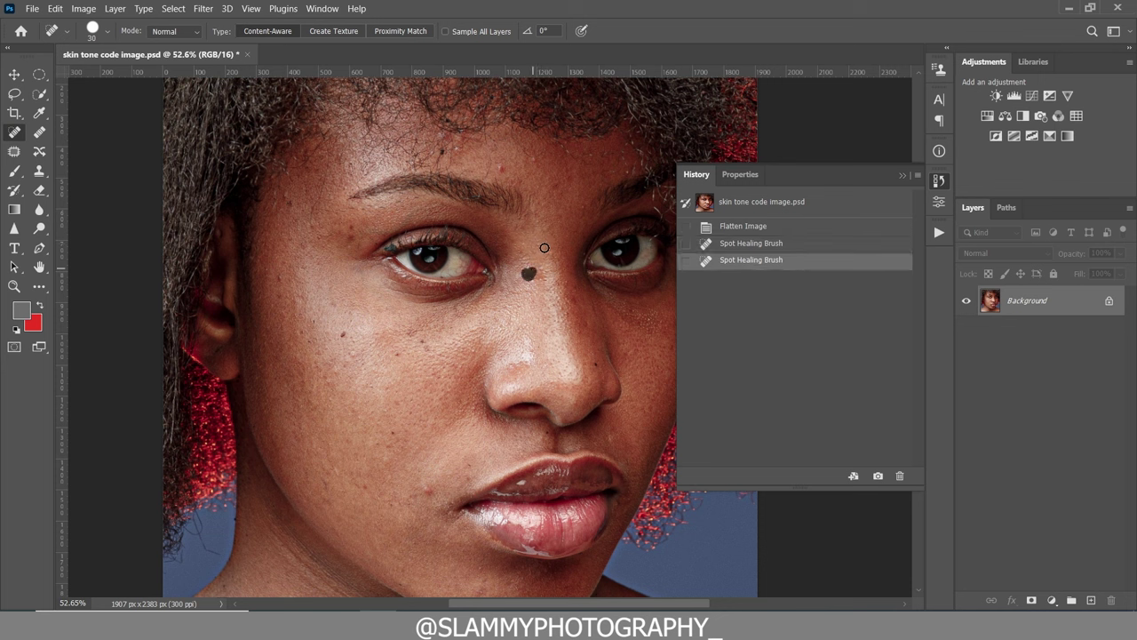
- Heal the spots and stray marks on the forehead above the eyebrows and near the hairline
left_click(526, 168)
left_click(503, 167)
left_click(455, 151)
left_click_drag(437, 135, 468, 139)
left_click(468, 141)
left_click(426, 149)
- Heal the blemishes on the temple and beside the outer corner of the eye nearest the visible ear, using brush size 35
left_click(351, 236)
left_click(351, 225)
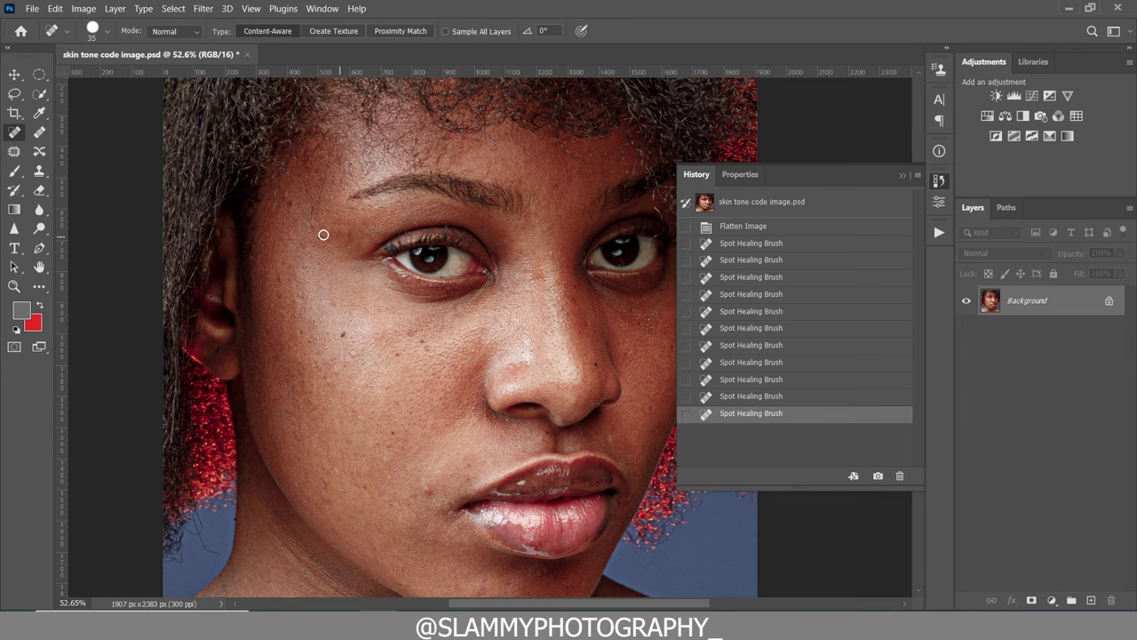
left_click(290, 192)
left_click(316, 230)
left_click(299, 251)
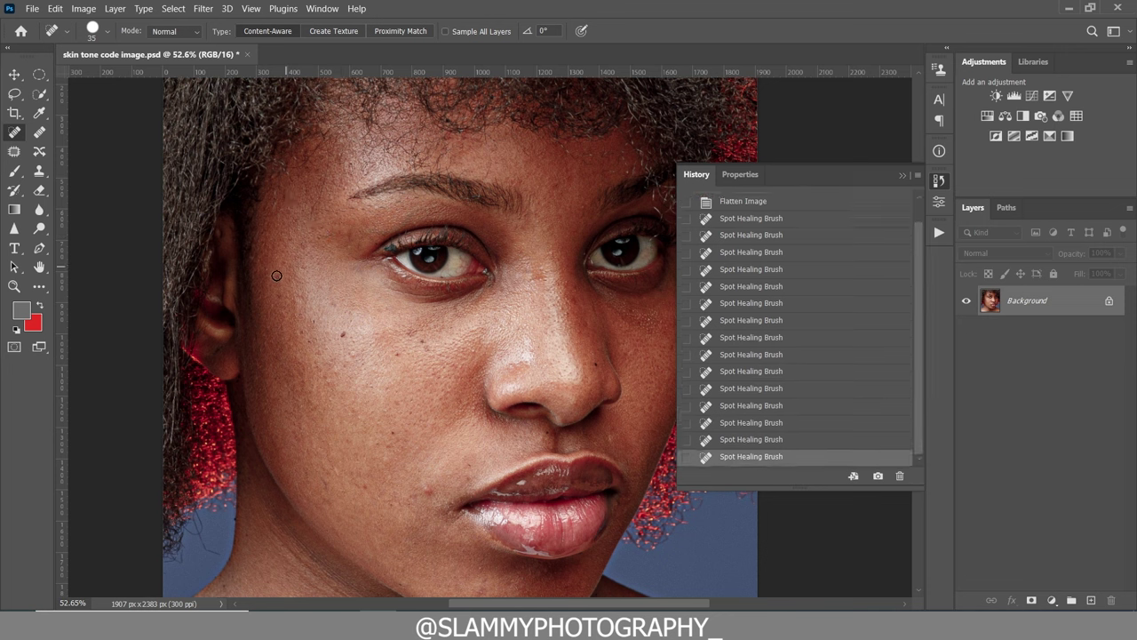
left_click_drag(303, 266, 303, 279)
- Heal the dark spots across the cheek below the eye and beside the mouth
left_click(342, 335)
left_click(429, 490)
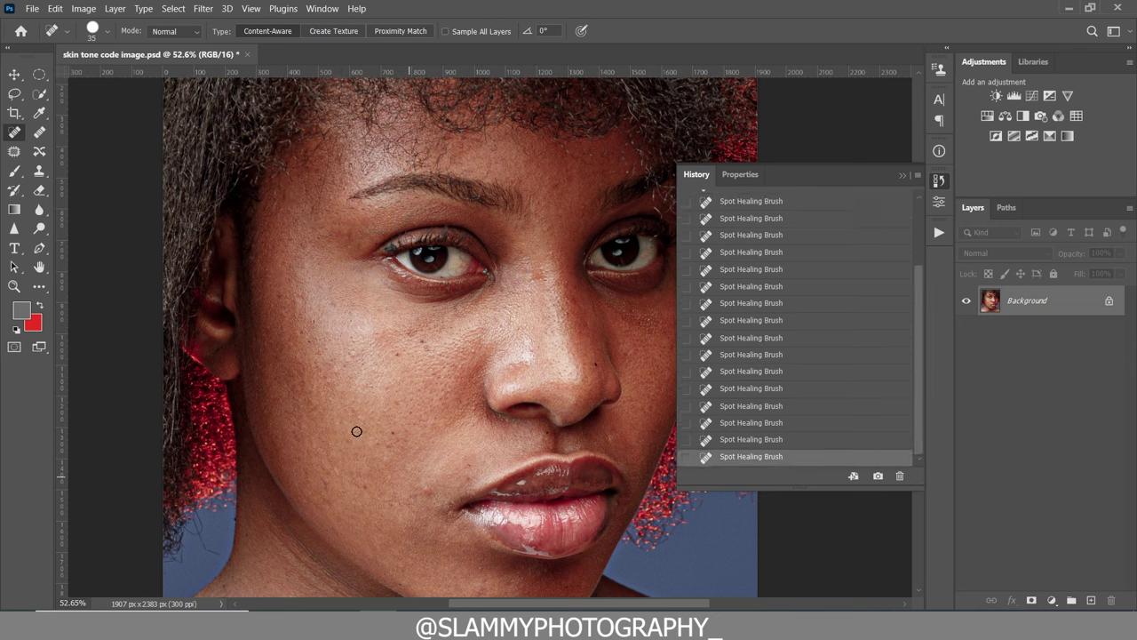
left_click(421, 343)
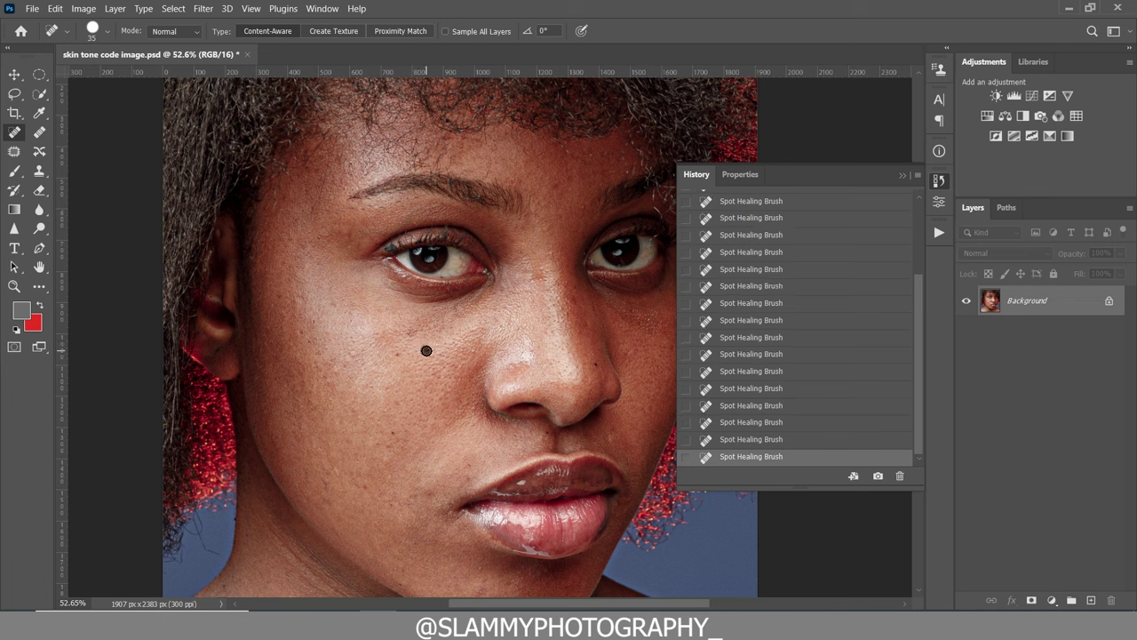
left_click(411, 332)
left_click(401, 354)
- Heal the remaining spots on the nose bridge, beside the nose and on the lower cheek, enlarging the healing brush to 40
left_click(555, 257)
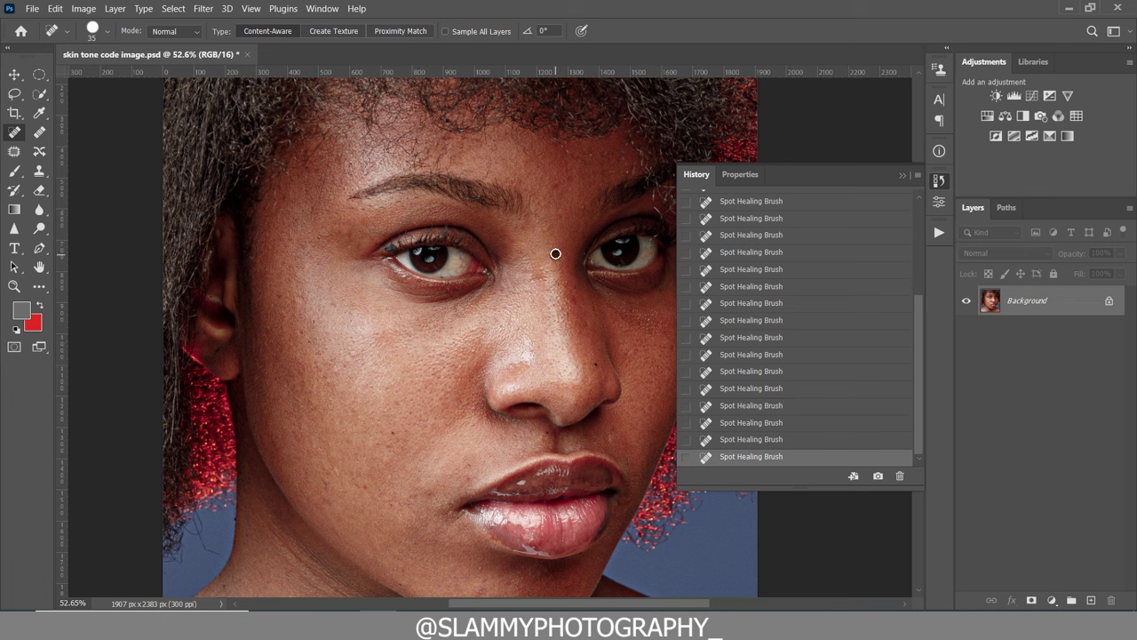
left_click(543, 265)
left_click(574, 303)
left_click(614, 438)
scroll(402, 464, "down", 1)
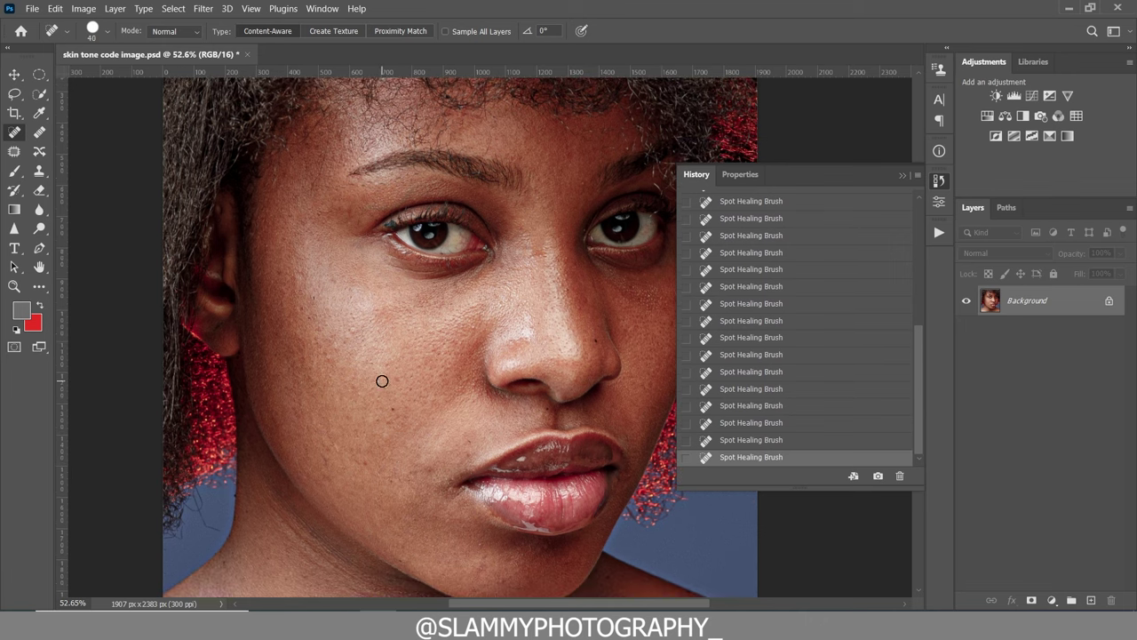
left_click(388, 399)
key("bracketright")
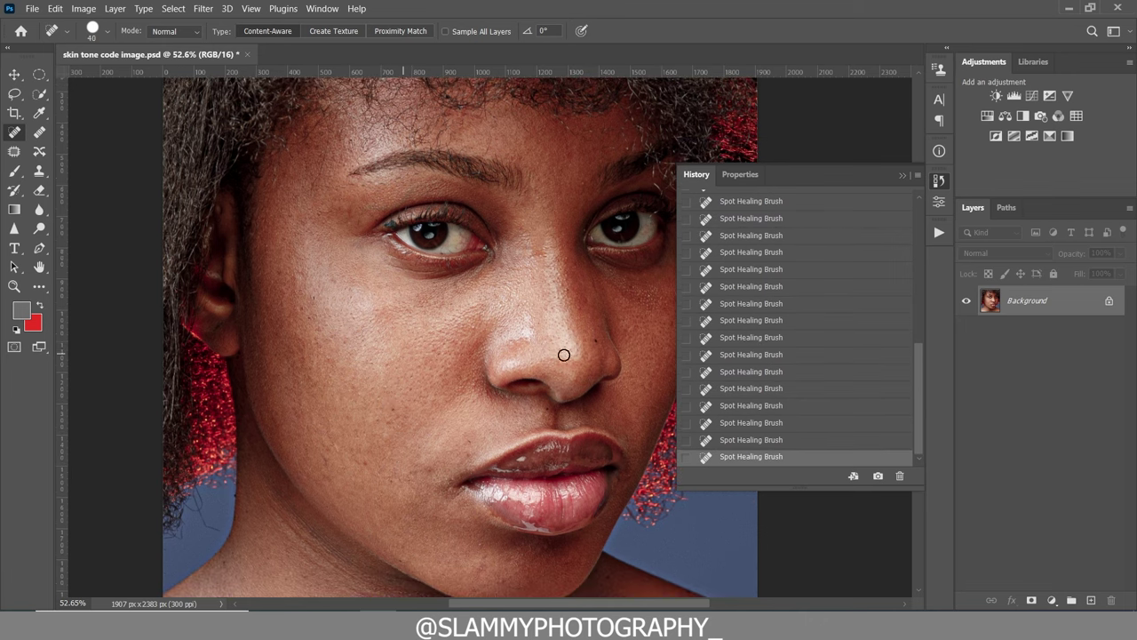
- Run the autoFix FS action on the healed background to generate the smoothed skin layer
scroll(514, 447, "down", 3)
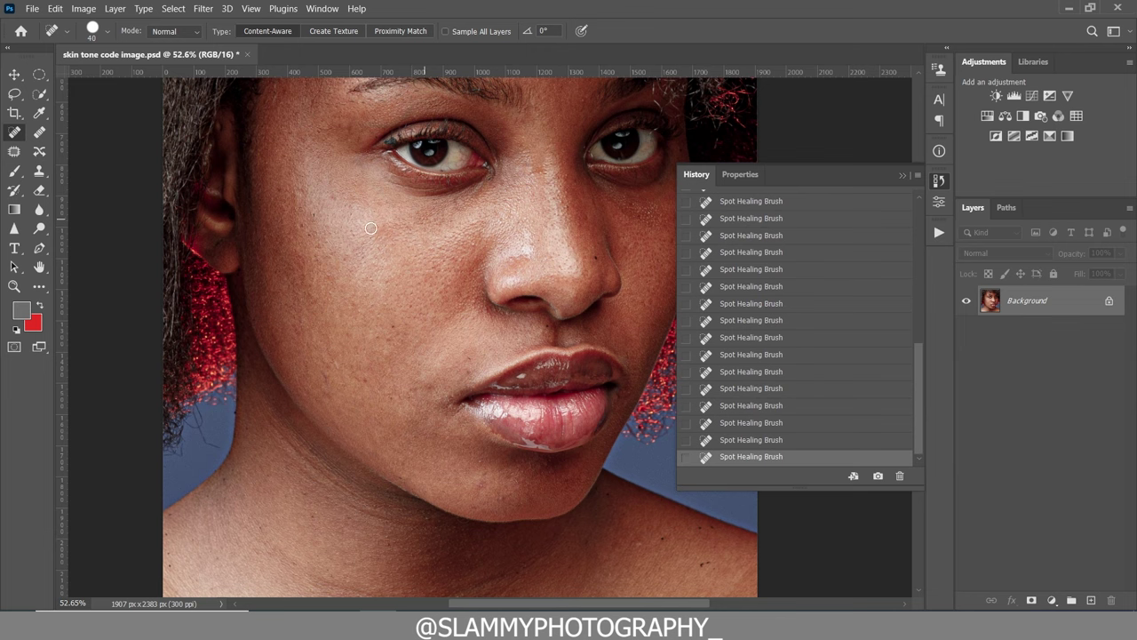
scroll(658, 302, "up", 2)
left_click(938, 232)
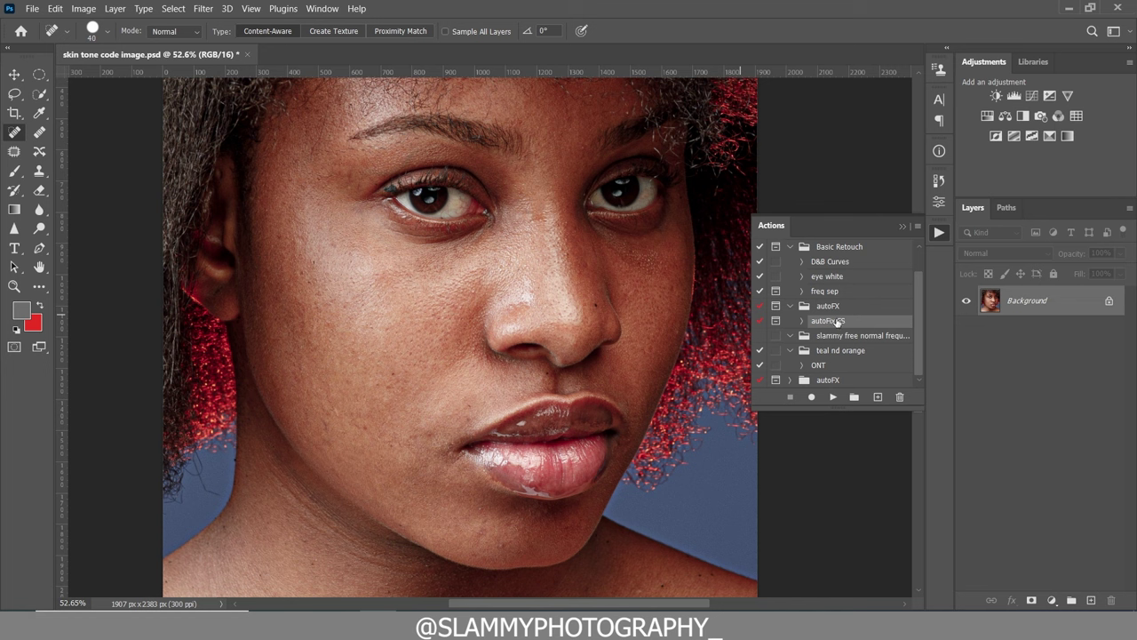
left_click(833, 398)
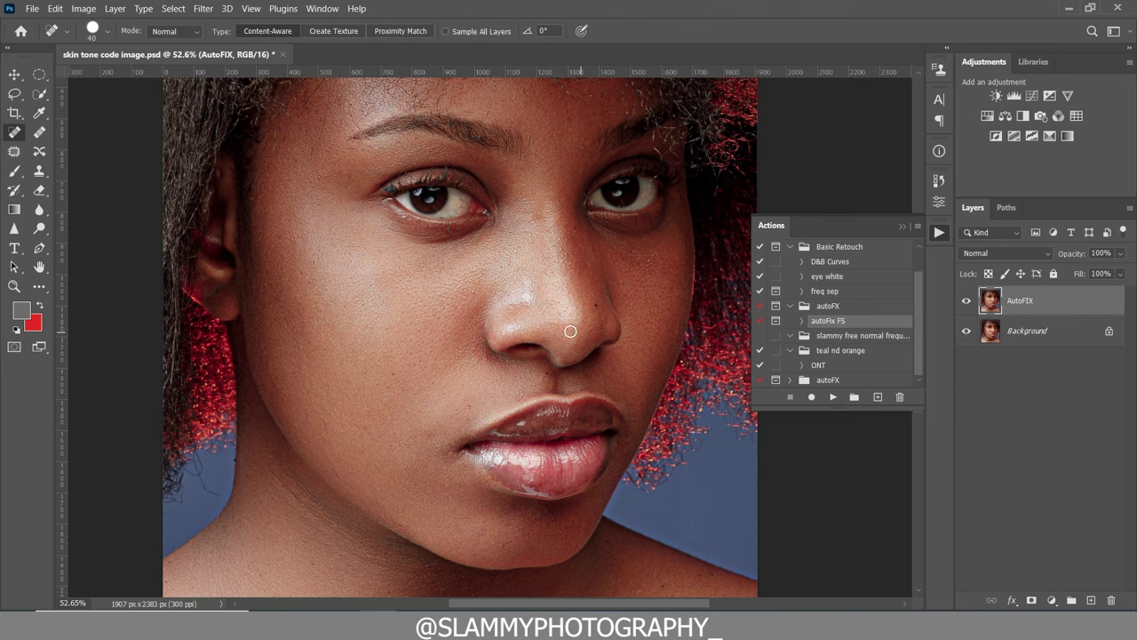
- Examine the skin close up around the nose and cheek with the AutoFIX layer hidden and shown
left_click(14, 286)
left_click_drag(430, 303, 471, 323)
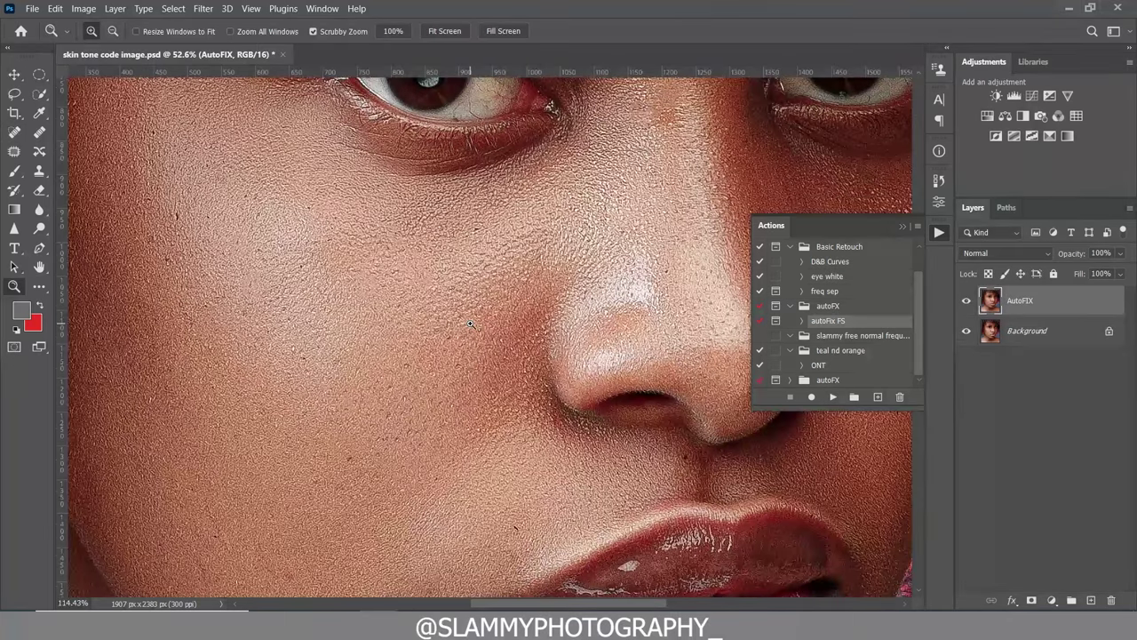
left_click_drag(503, 360, 736, 366)
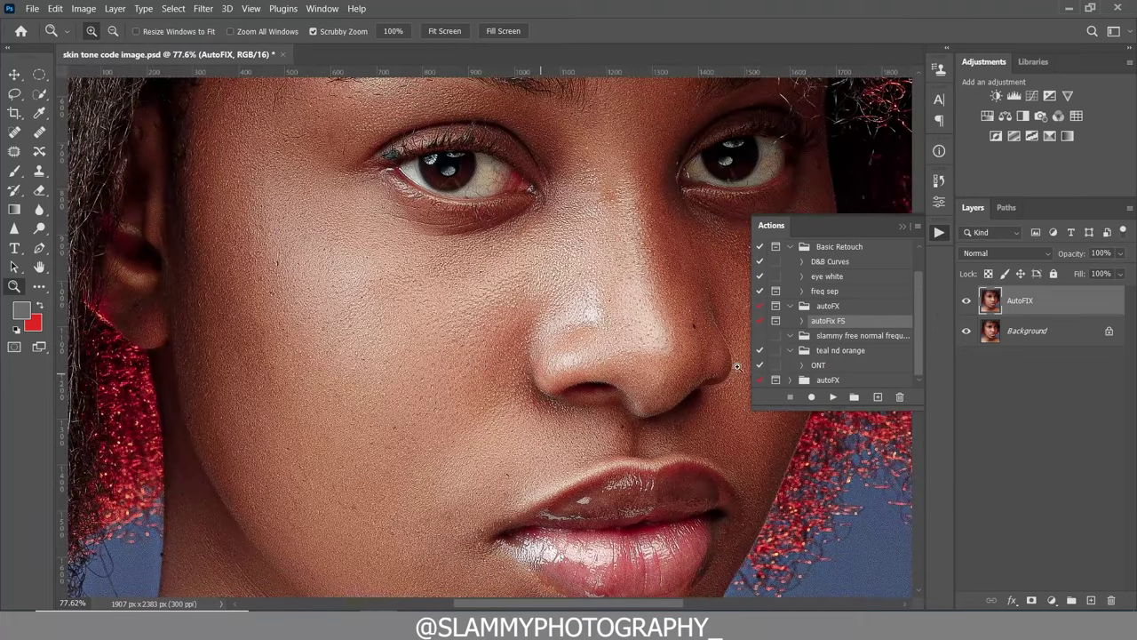
left_click(965, 302)
scroll(544, 429, "down", 2)
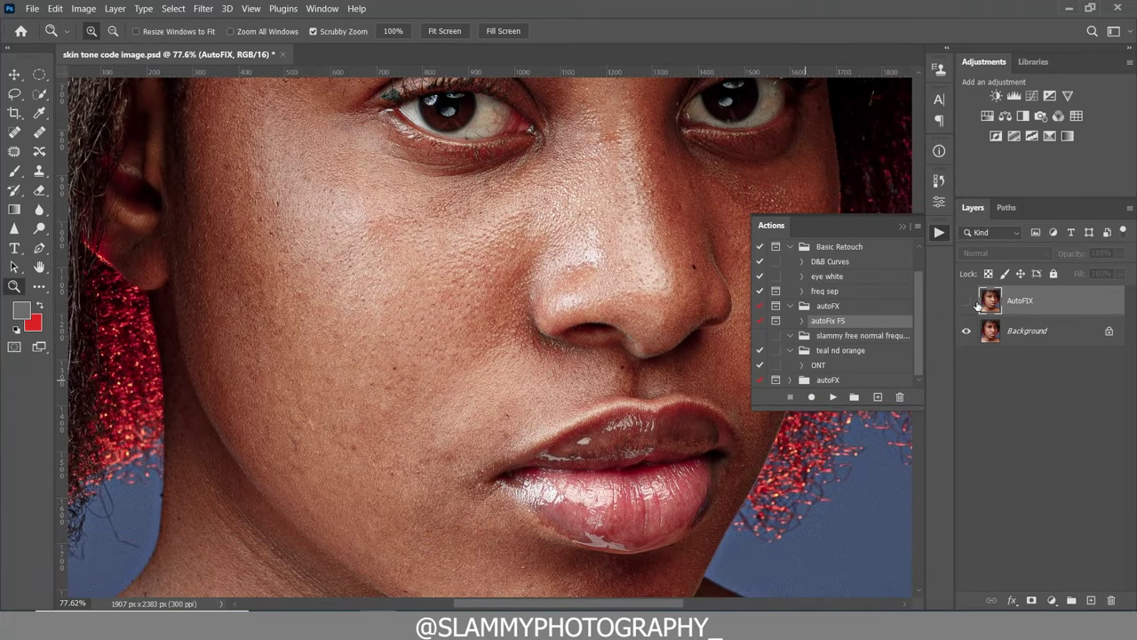
left_click(965, 302)
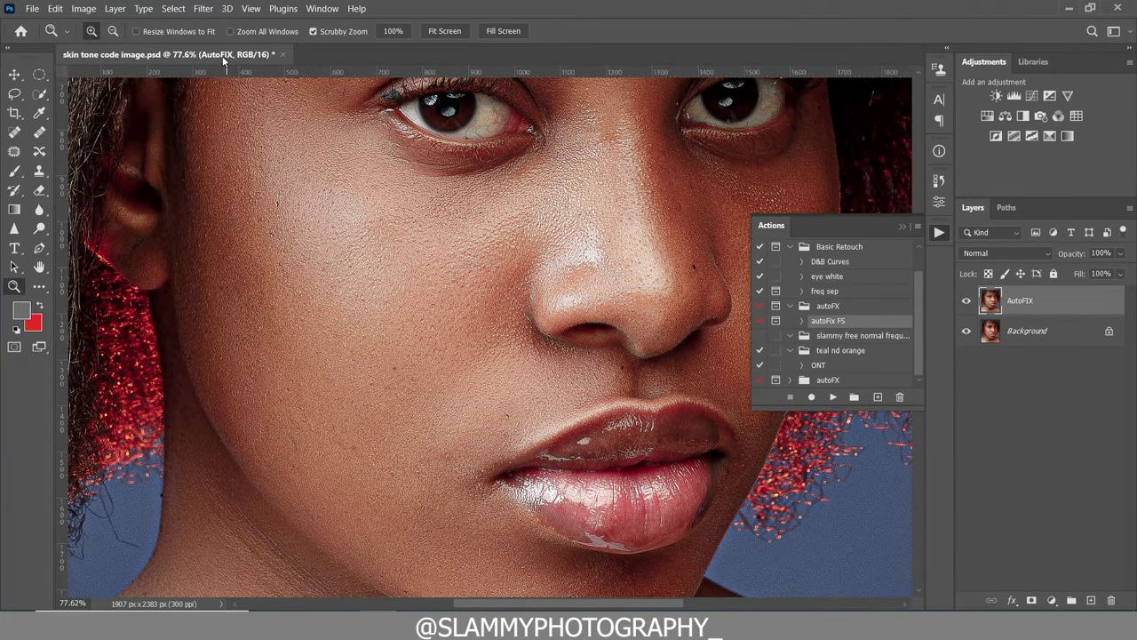
- Compare the face before and after smoothing at a wider view by toggling the AutoFIX layer's visibility
left_click(257, 8)
left_click(302, 140)
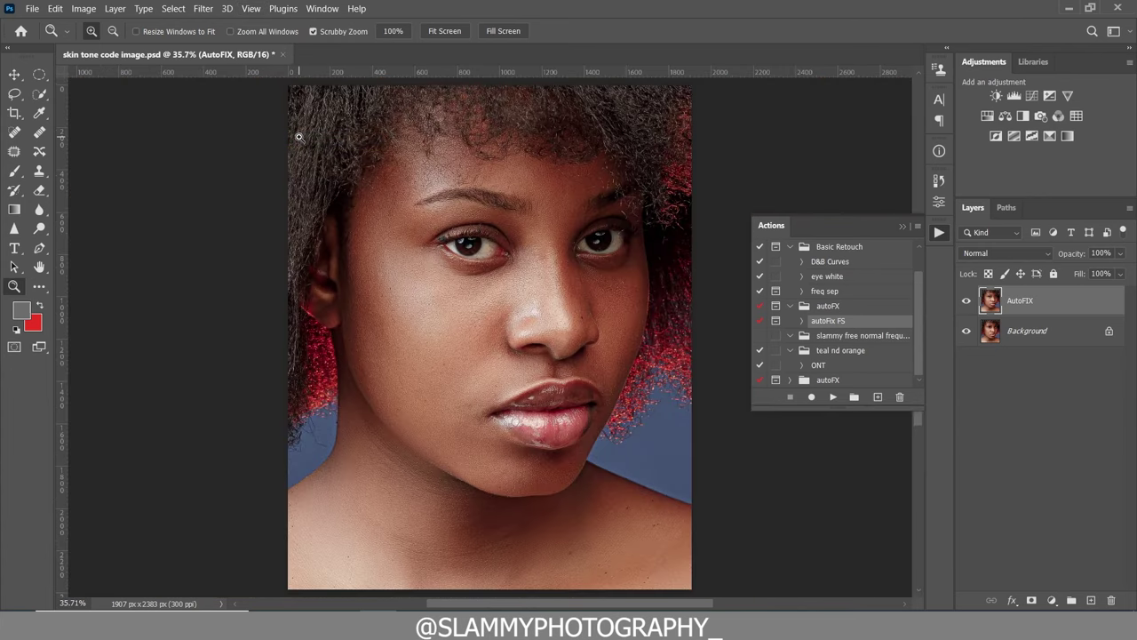
left_click_drag(542, 286, 560, 293)
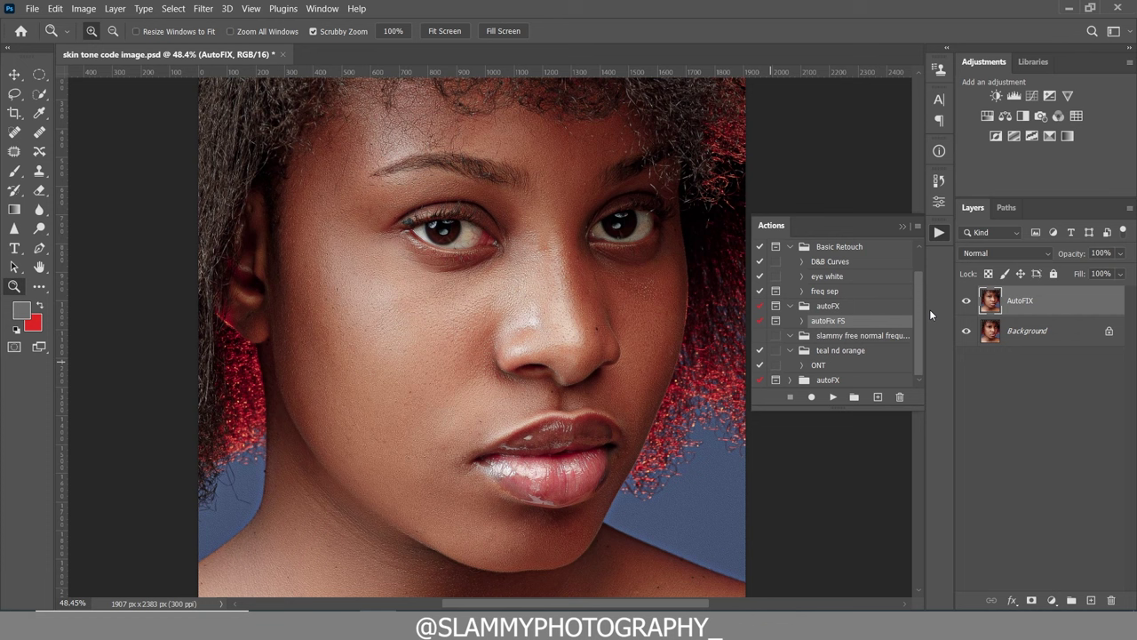
left_click(966, 303)
left_click(966, 303)
- Inspect the smoothed skin texture and the eye area, alternating between close-ups and the full portrait
left_click_drag(501, 266, 520, 276)
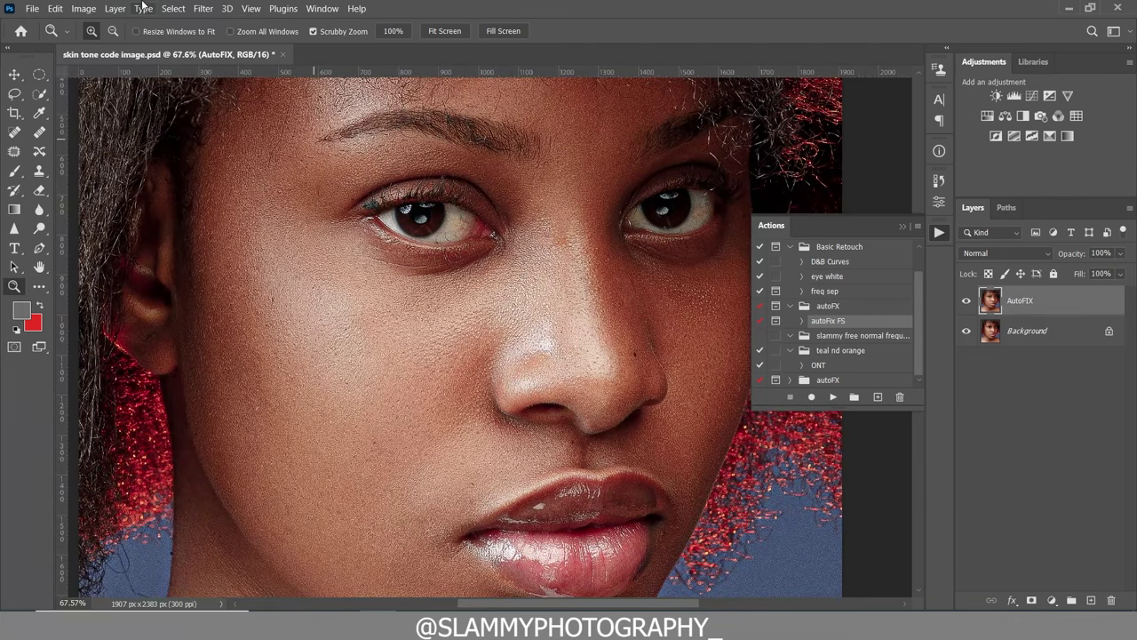
left_click(251, 9)
left_click(293, 139)
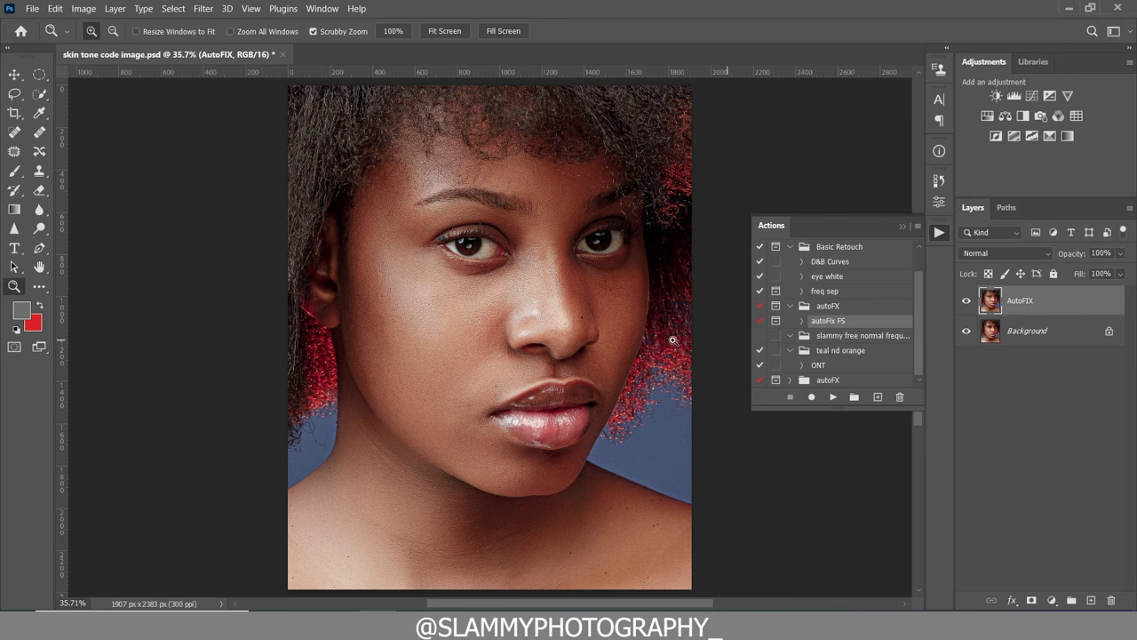
left_click_drag(541, 235, 583, 278)
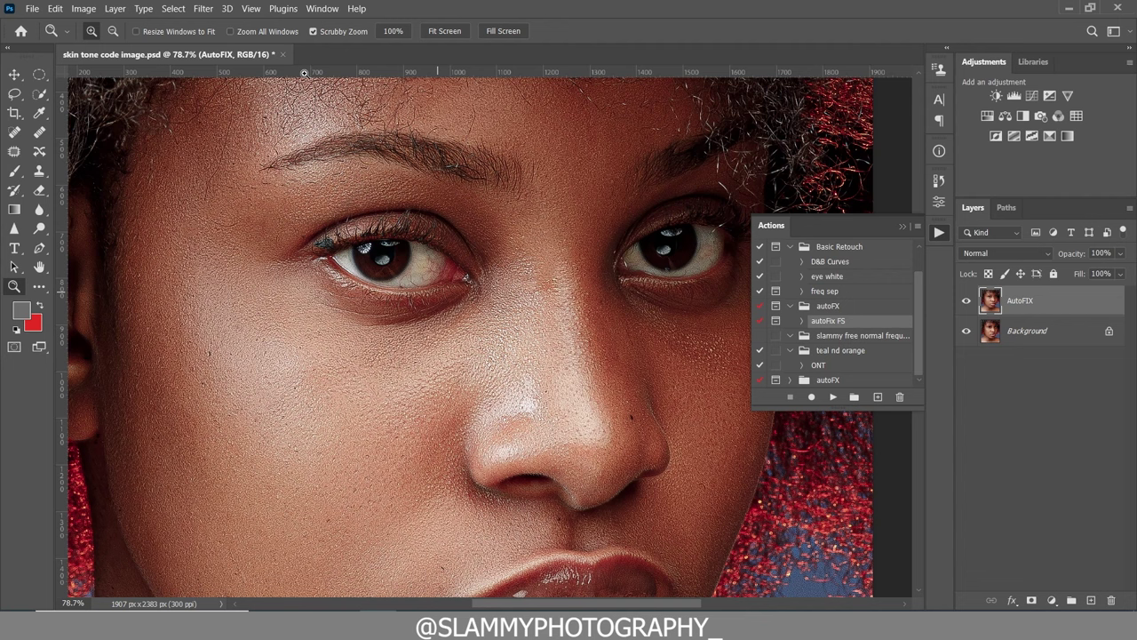
left_click(249, 10)
left_click(298, 138)
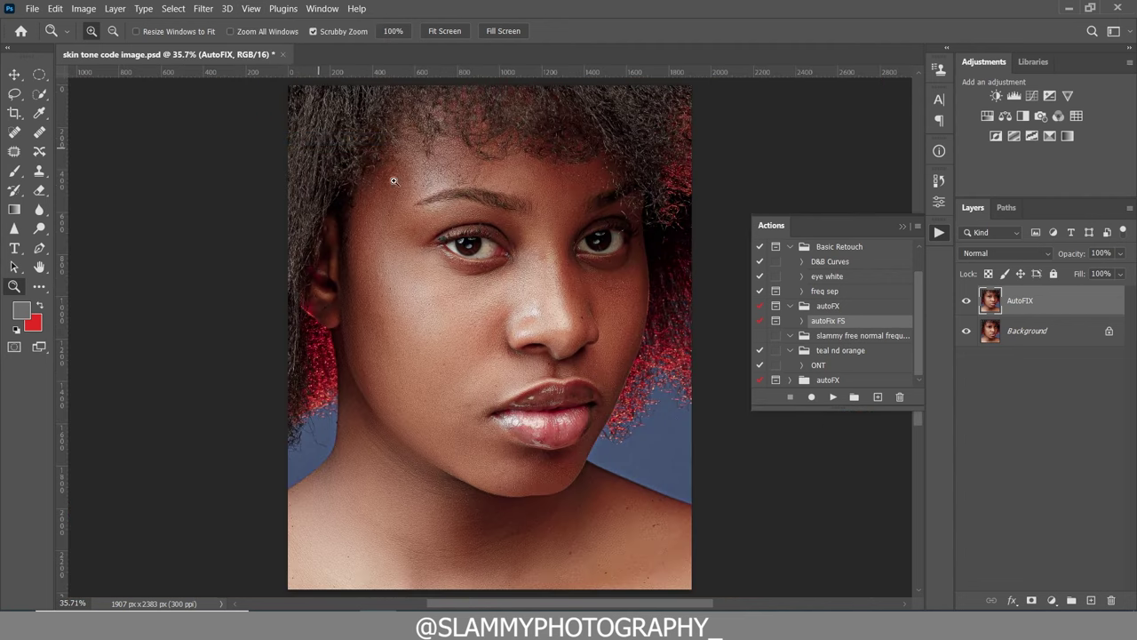
- Add a white layer mask to the AutoFIX layer and ready the Brush tool with black as the foreground colour
left_click_drag(552, 235, 598, 269)
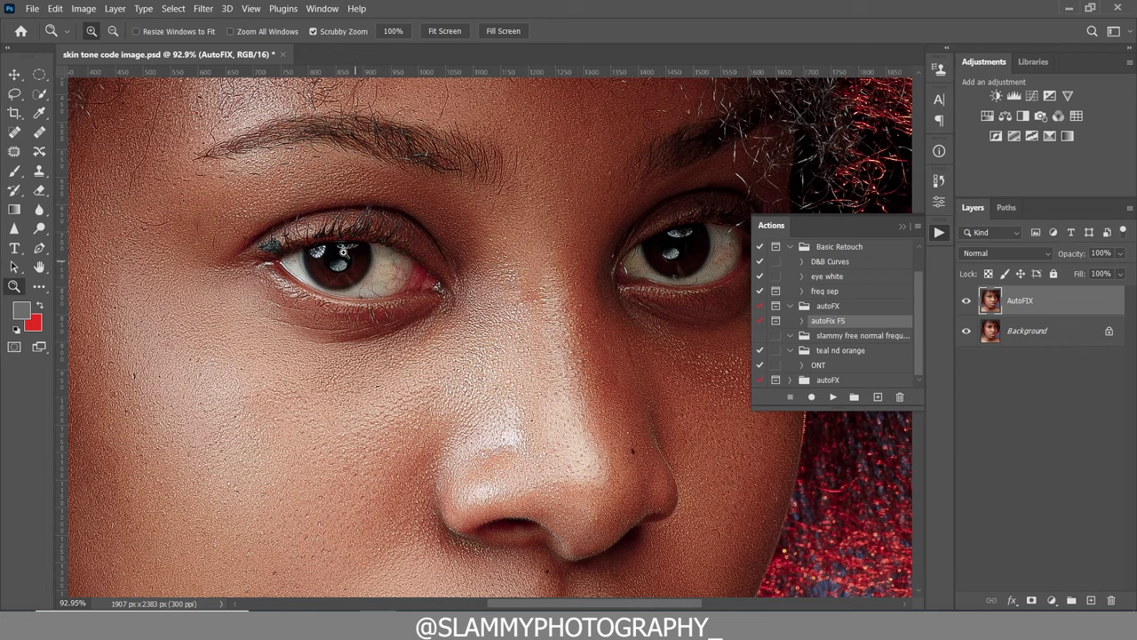
left_click(1031, 601)
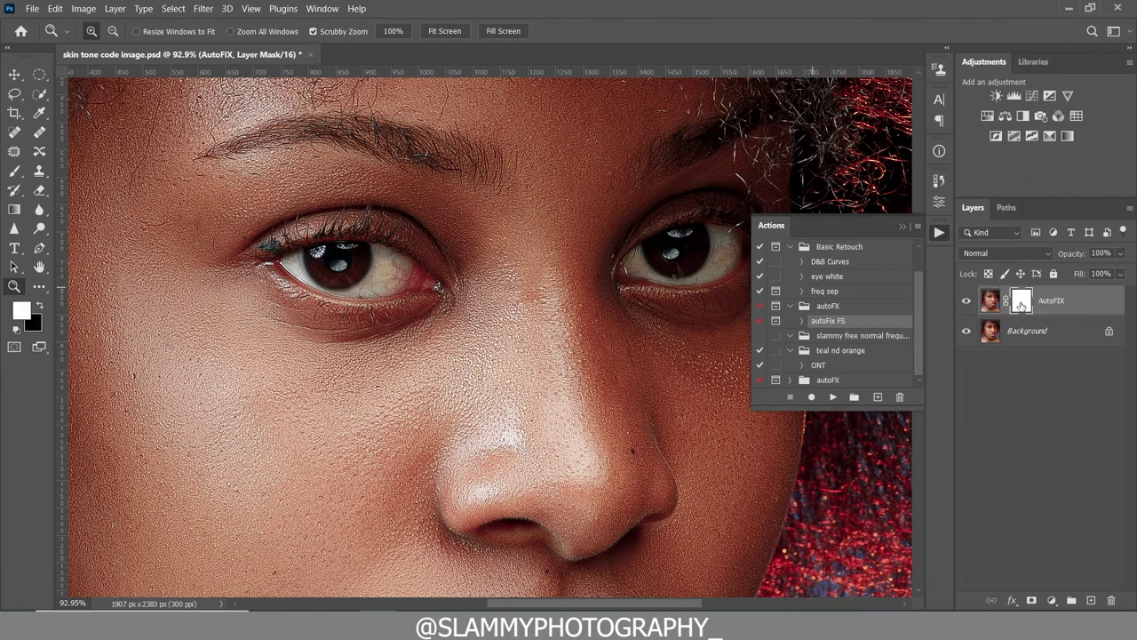
left_click(15, 170)
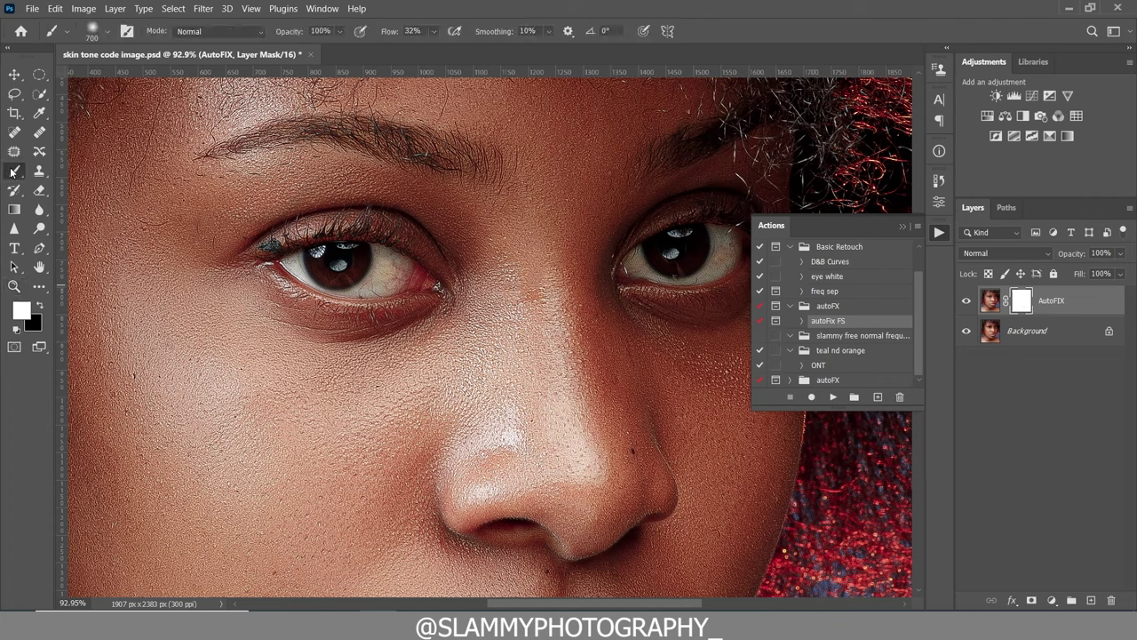
left_click(40, 305)
left_click(41, 308)
left_click(40, 308)
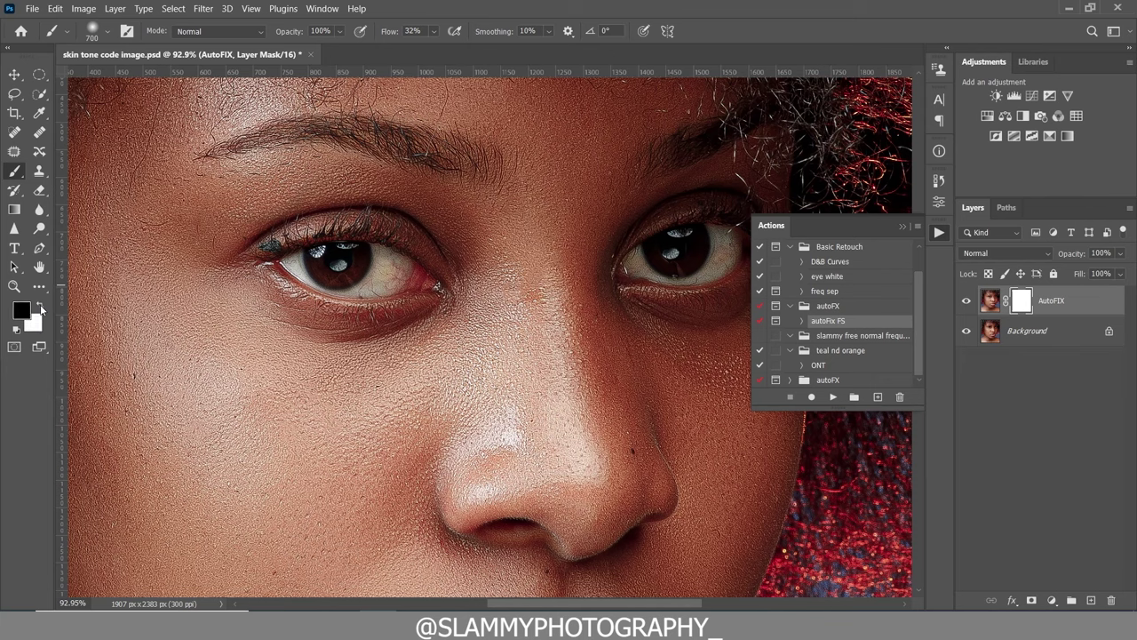
- Paint black over both eyes on the AutoFIX layer mask with a small brush of 45 to 60 px
left_click(41, 309)
left_click(41, 308)
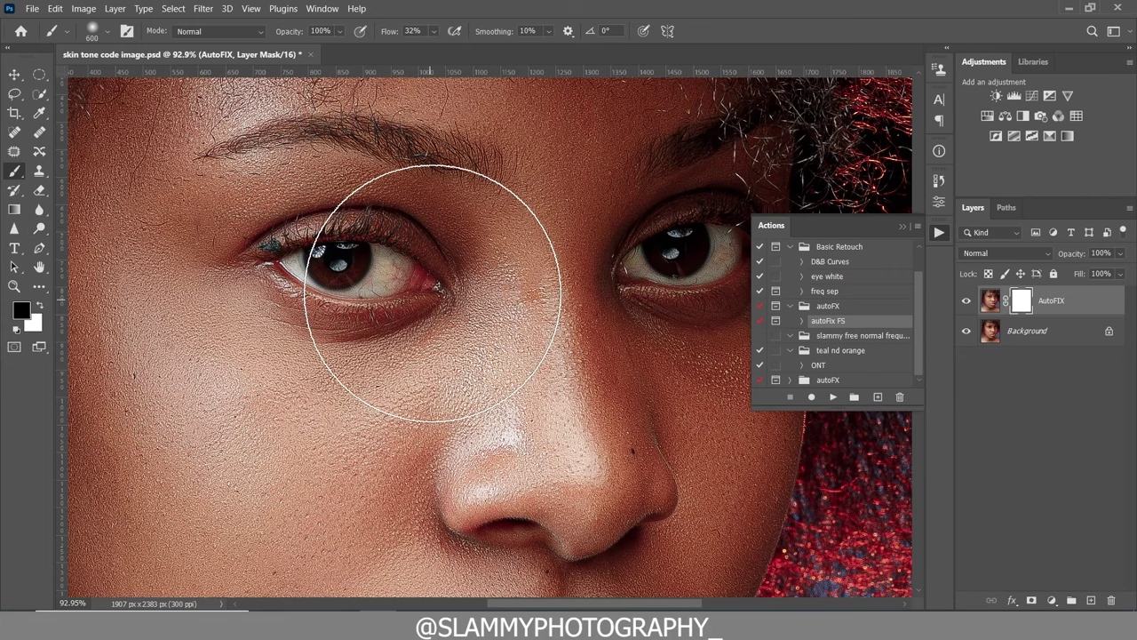
key("bracketleft")
key("bracketleft")
key("bracketleft")
key("bracketleft")
key("bracketleft")
key("bracketleft")
key("bracketleft")
key("bracketleft")
key("bracketleft")
key("bracketleft")
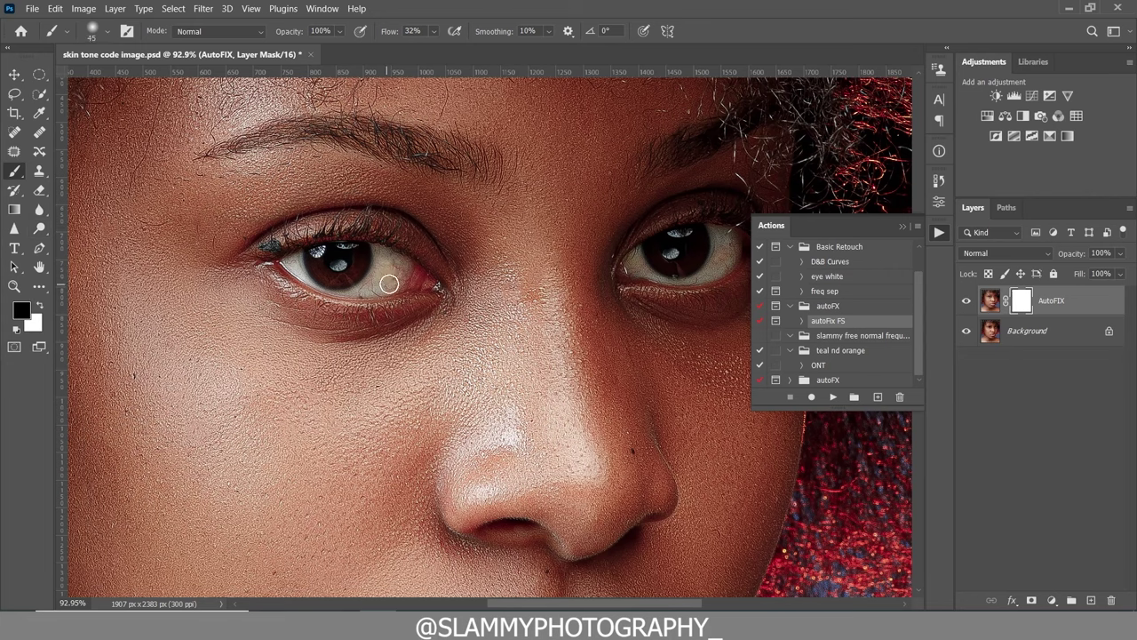
mouse_move(334, 267)
left_mouse_down()
mouse_move(396, 278)
mouse_move(369, 281)
left_mouse_up()
key("bracketright")
key("bracketright")
mouse_move(689, 262)
left_mouse_down()
mouse_move(715, 241)
mouse_move(741, 247)
mouse_move(735, 262)
mouse_move(631, 270)
mouse_move(724, 252)
left_mouse_up()
- Add a Hue/Saturation adjustment layer above the AutoFIX layer and name it "eye white"
scroll(498, 421, "down", 5)
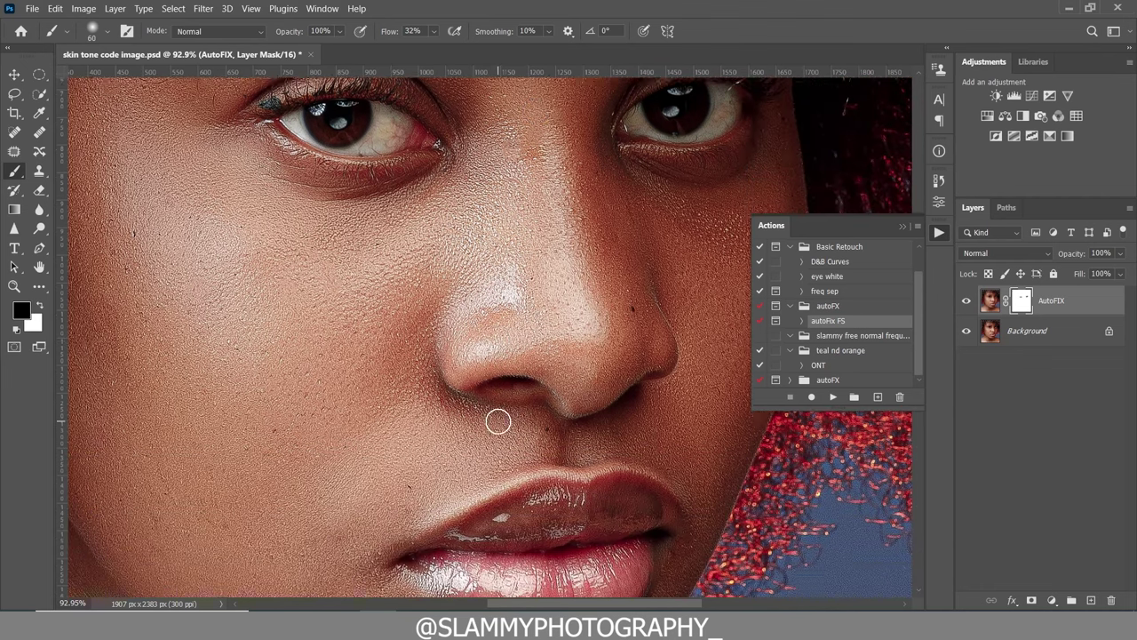
scroll(559, 352, "up", 7)
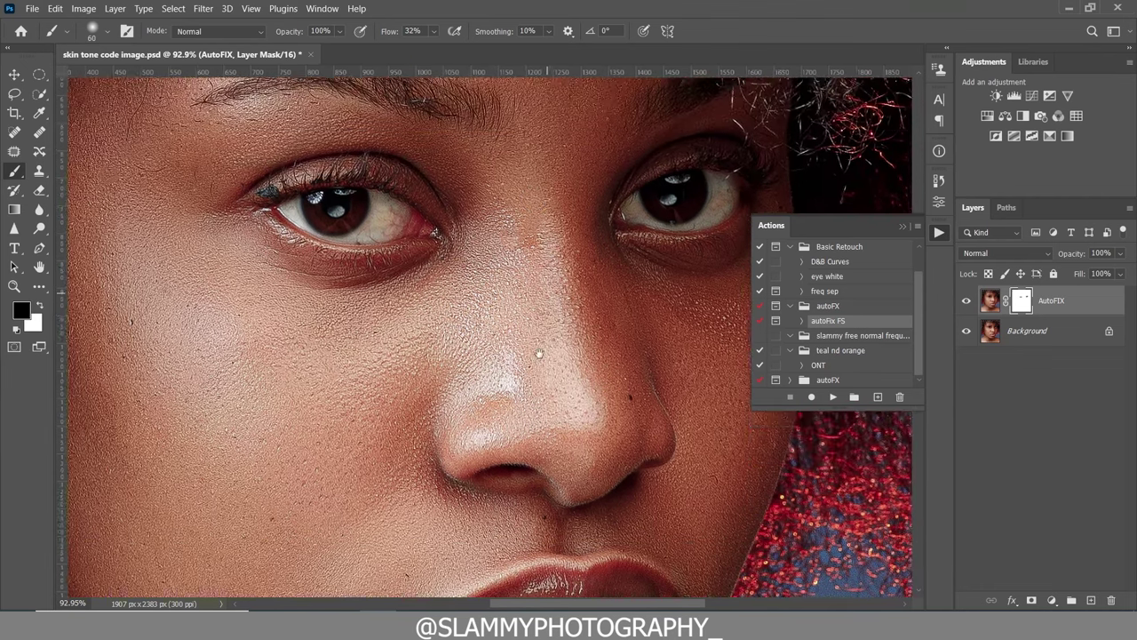
scroll(412, 338, "right", 5)
scroll(447, 358, "left", 5)
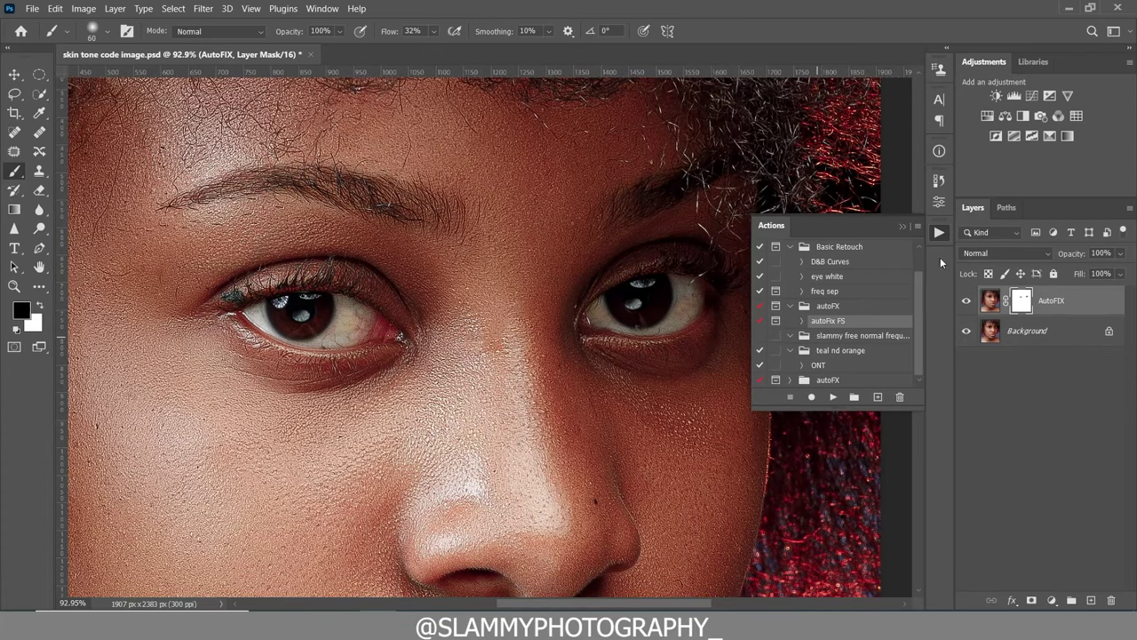
left_click(1050, 599)
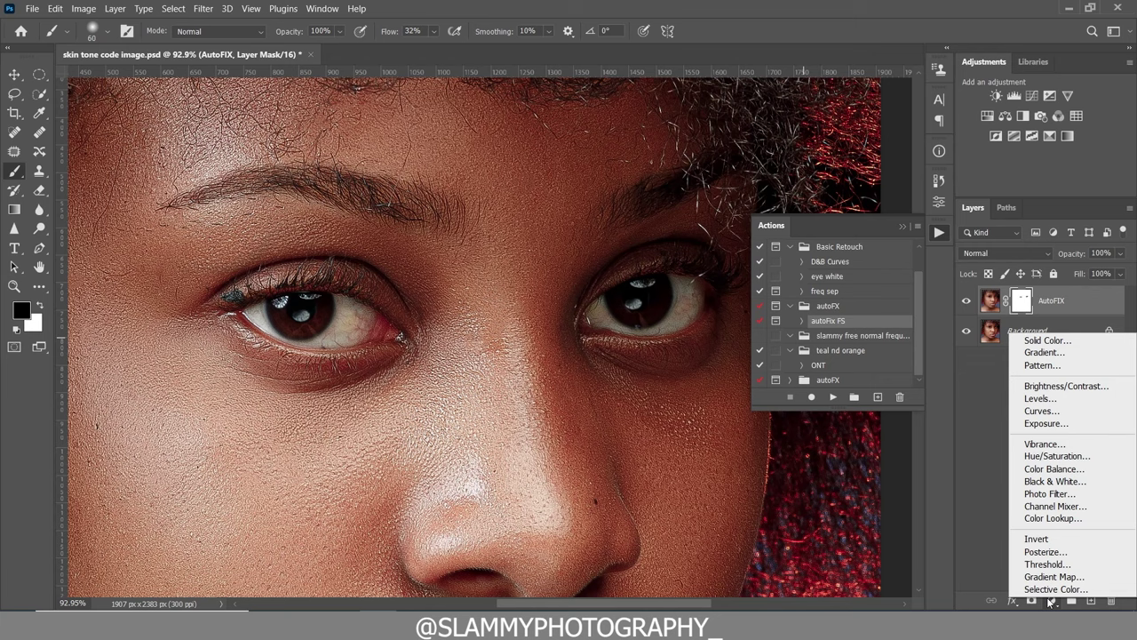
left_click(1051, 456)
double_click(1066, 301)
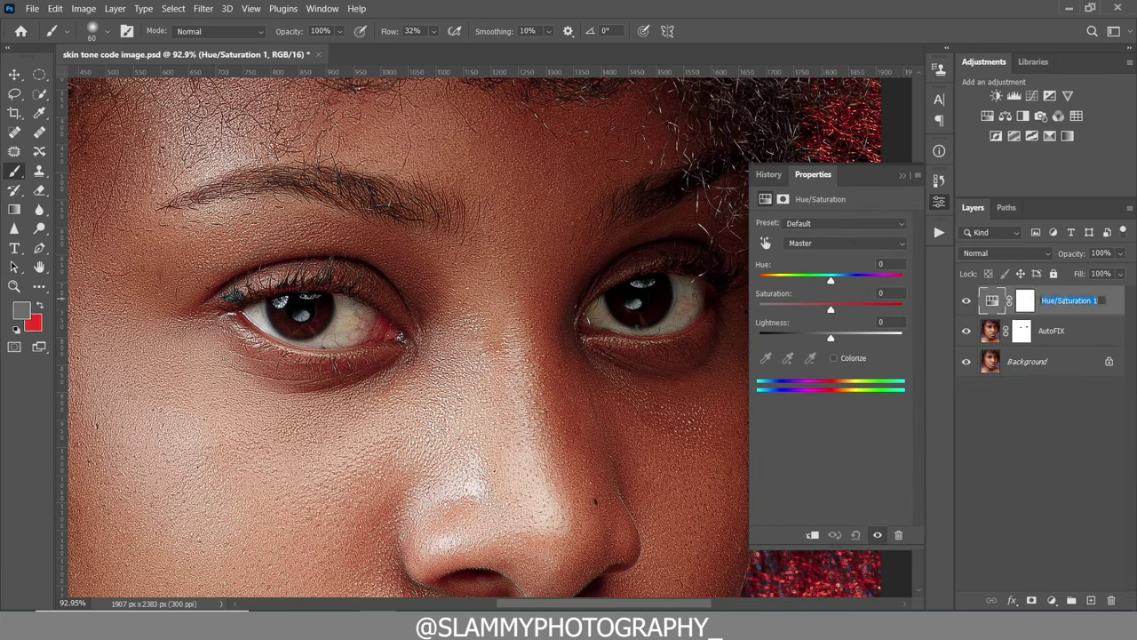
type("c")
type("ye white")
- Target the Reds by sampling the white of the eye, and set Saturation to -100 and Lightness to +31
left_click(765, 245)
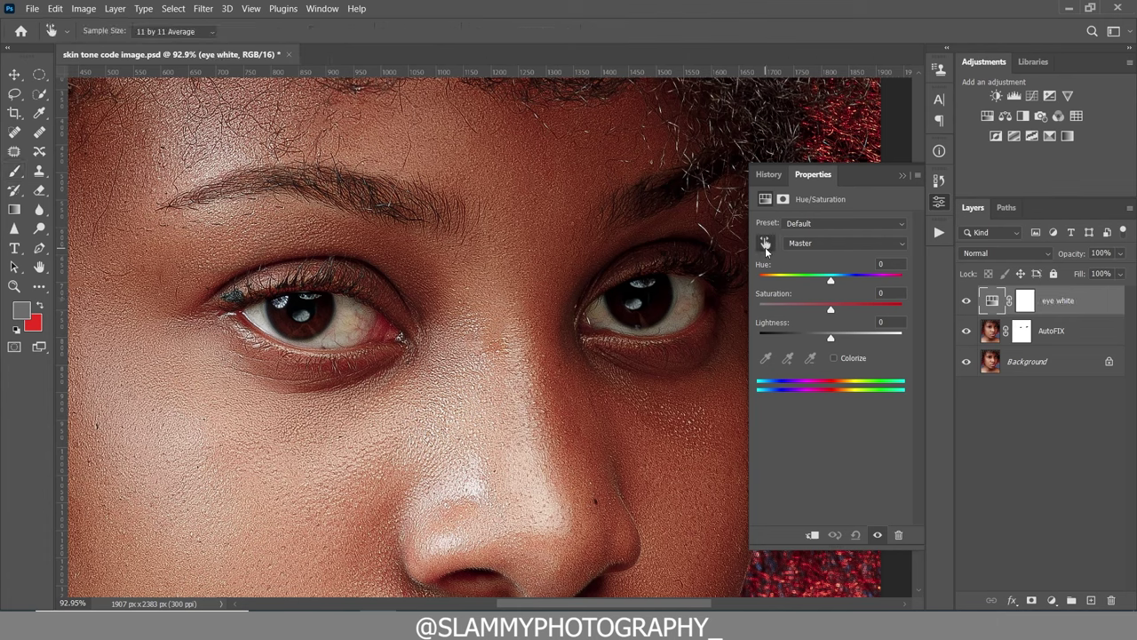
left_click(687, 297)
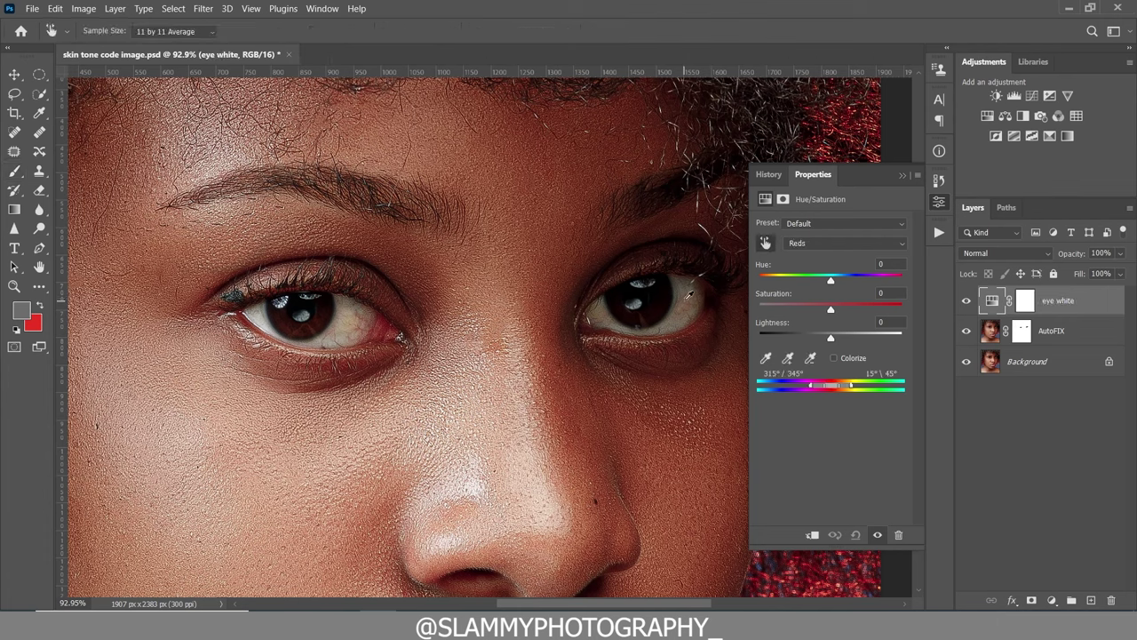
left_click_drag(829, 311, 728, 316)
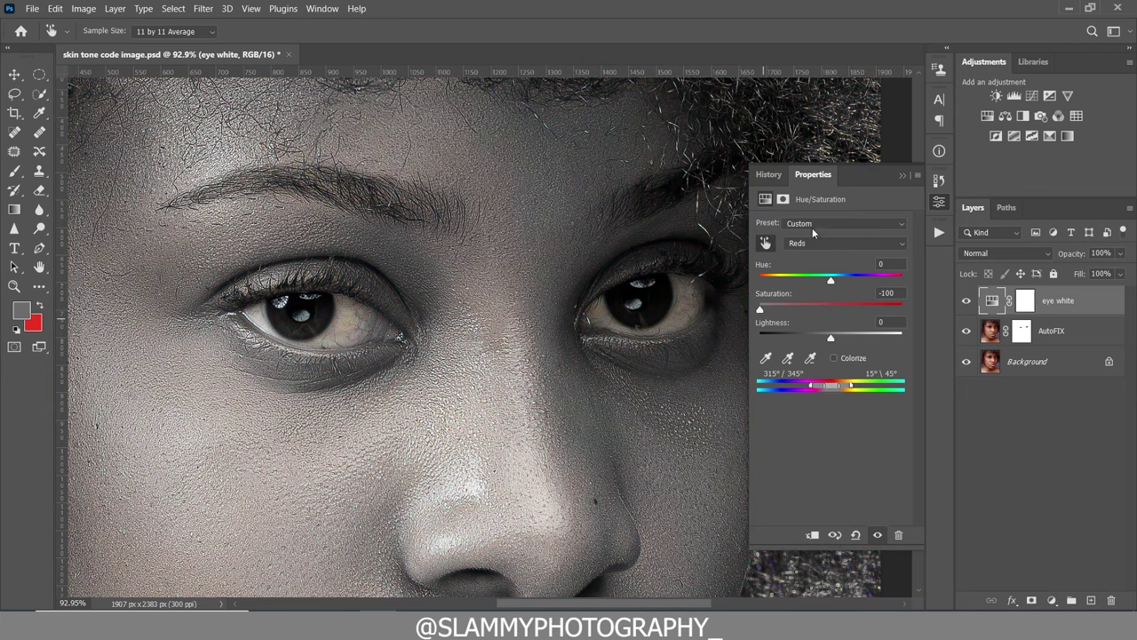
left_click_drag(831, 338, 847, 339)
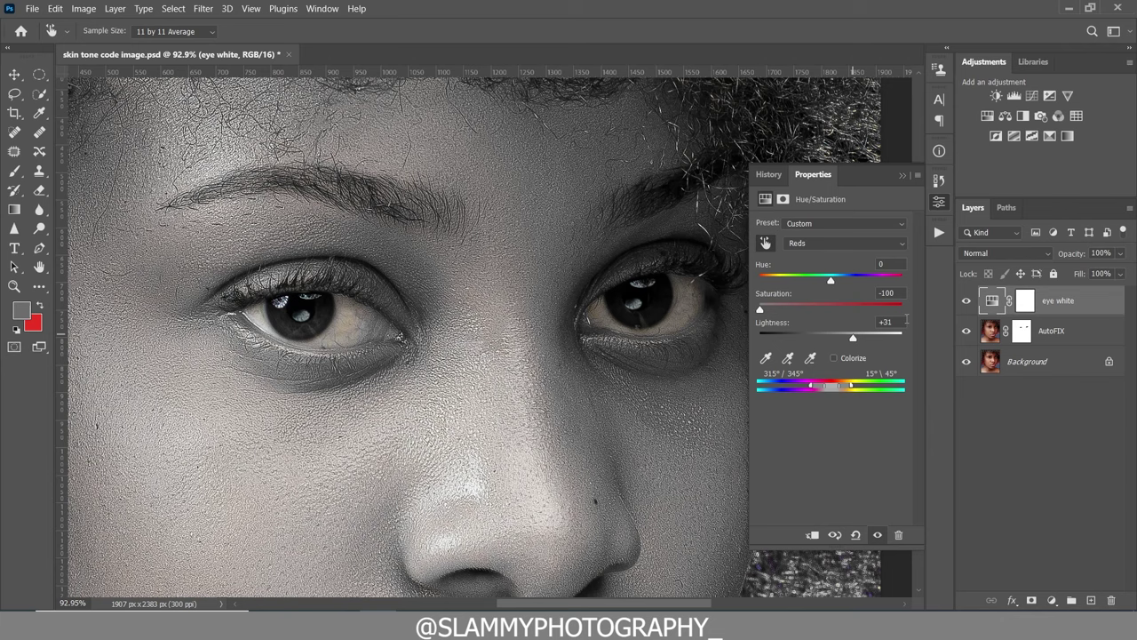
- Invert the eye white layer's mask to black and ready the Brush tool with default colours
left_click(1025, 302)
key("b")
key("d")
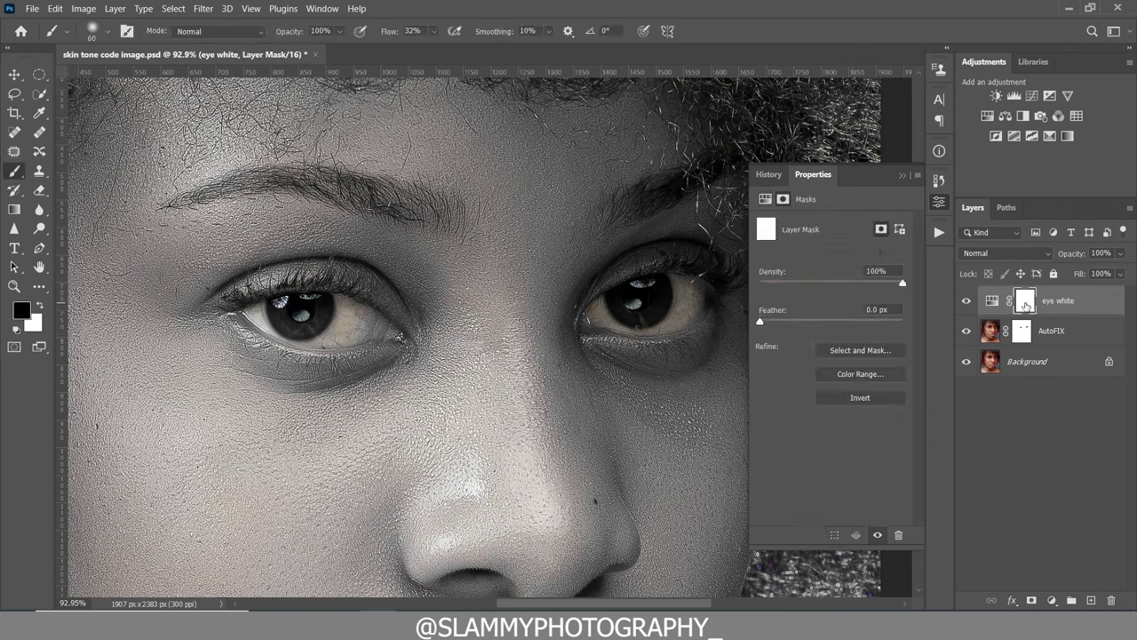
key("ctrl+i")
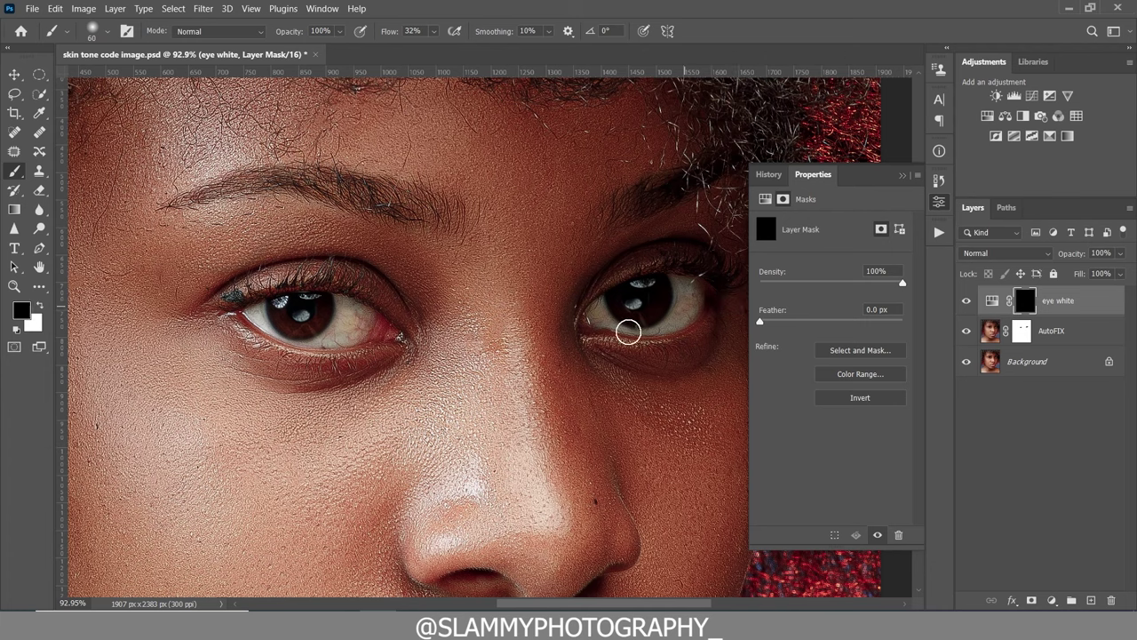
- Paint white over the whites of both eyes on the eye white layer mask with a 50 px brush
left_click(41, 306)
key("bracketleft")
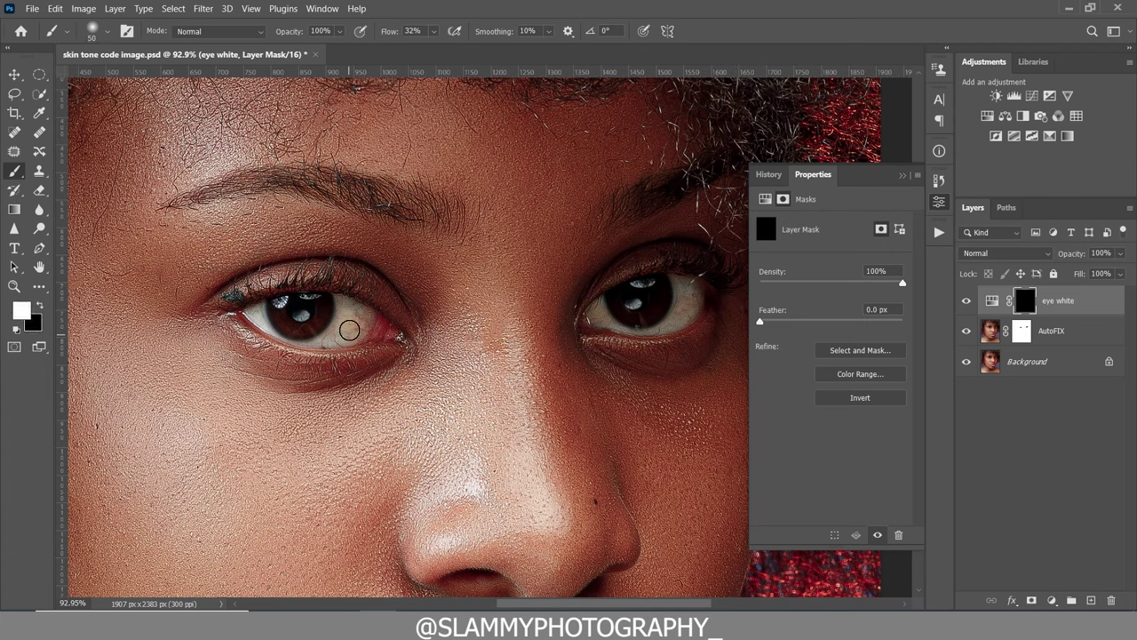
mouse_move(348, 326)
left_mouse_down()
mouse_move(366, 316)
mouse_move(347, 317)
mouse_move(330, 344)
mouse_move(339, 309)
mouse_move(319, 345)
mouse_move(358, 310)
mouse_move(350, 322)
mouse_move(350, 302)
mouse_move(355, 317)
mouse_move(267, 313)
mouse_move(267, 327)
left_mouse_up()
mouse_move(606, 327)
left_mouse_down()
mouse_move(663, 328)
mouse_move(650, 329)
mouse_move(689, 283)
mouse_move(681, 317)
mouse_move(691, 291)
mouse_move(649, 332)
mouse_move(602, 309)
mouse_move(593, 318)
mouse_move(666, 321)
mouse_move(687, 280)
left_mouse_up()
left_click_drag(956, 306, 958, 308)
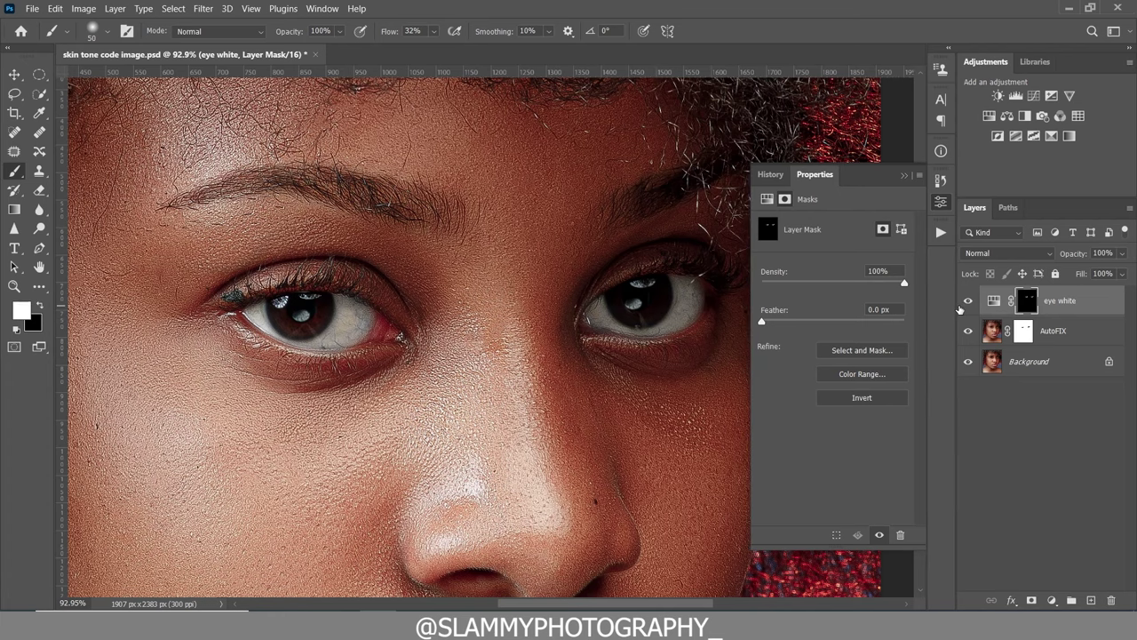
- Add a second Hue/Saturation adjustment layer above the eye white layer
left_click(252, 9)
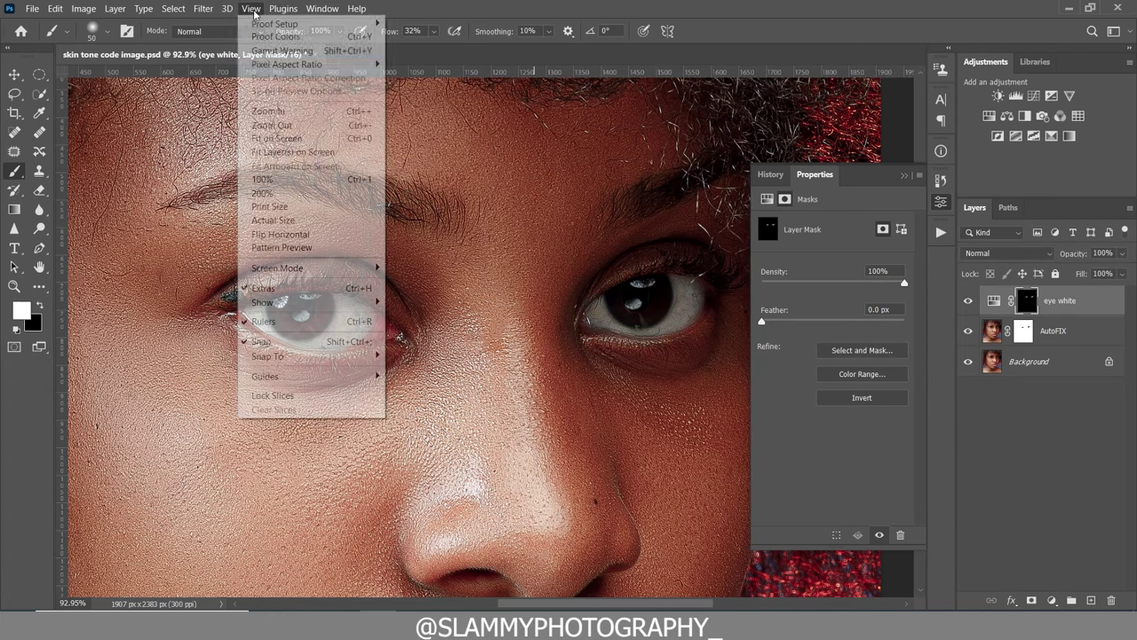
left_click(276, 138)
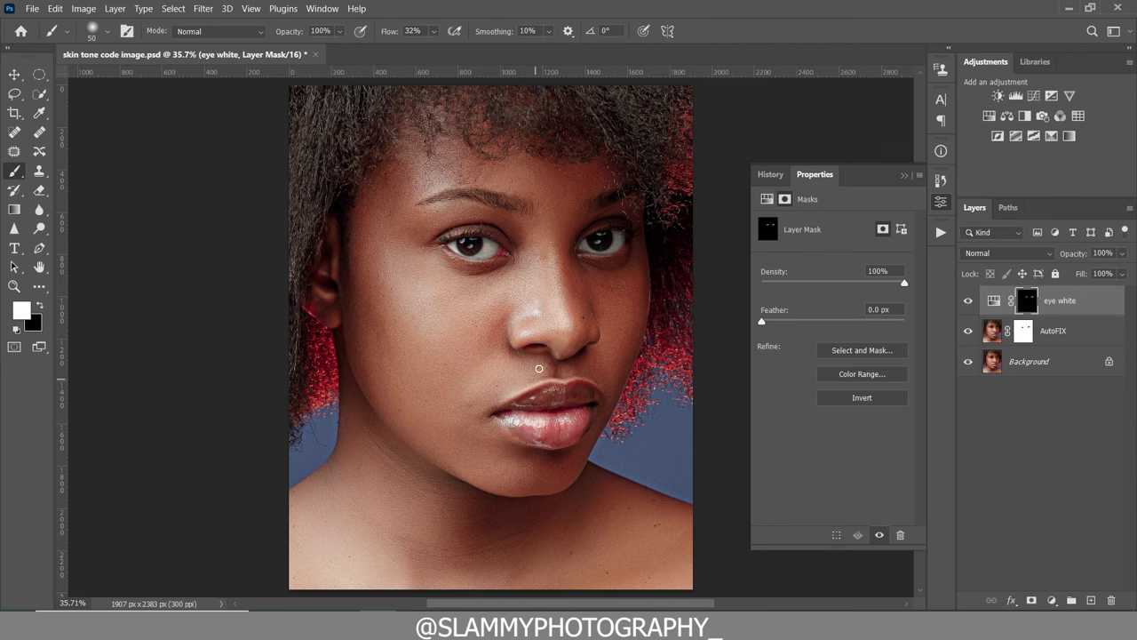
left_click(14, 285)
left_click_drag(568, 332, 581, 337)
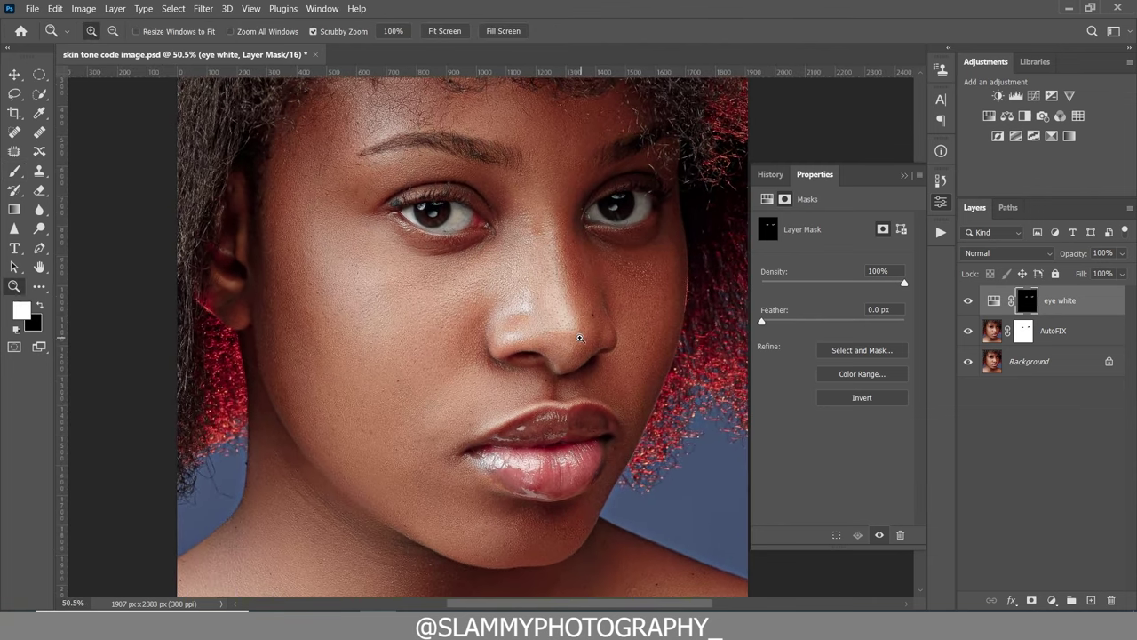
left_click(1051, 599)
left_click(1057, 468)
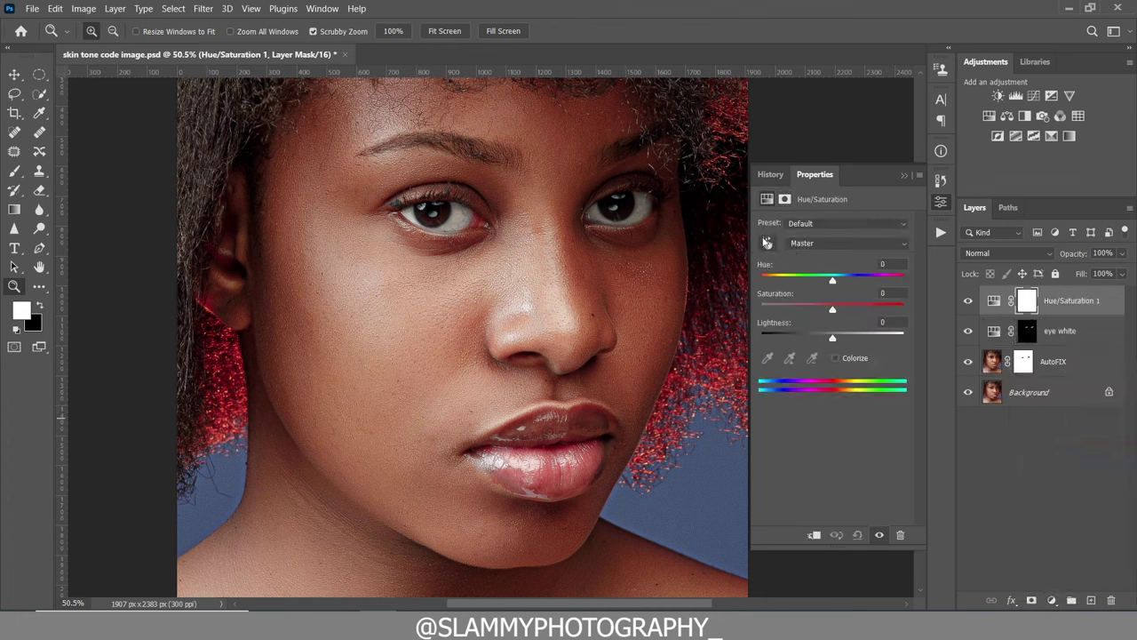
- Target the Reds by sampling the facial skin, try warmer and cooler shifts, and set the Hue to +3
left_click(767, 243)
left_click(312, 356)
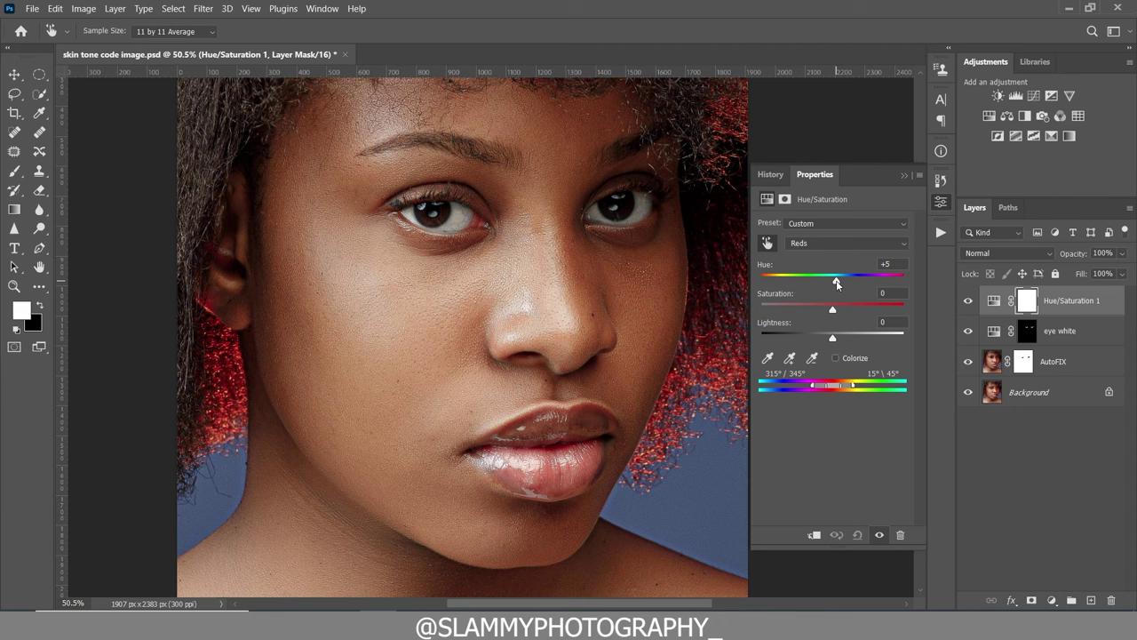
left_click_drag(836, 282, 825, 286)
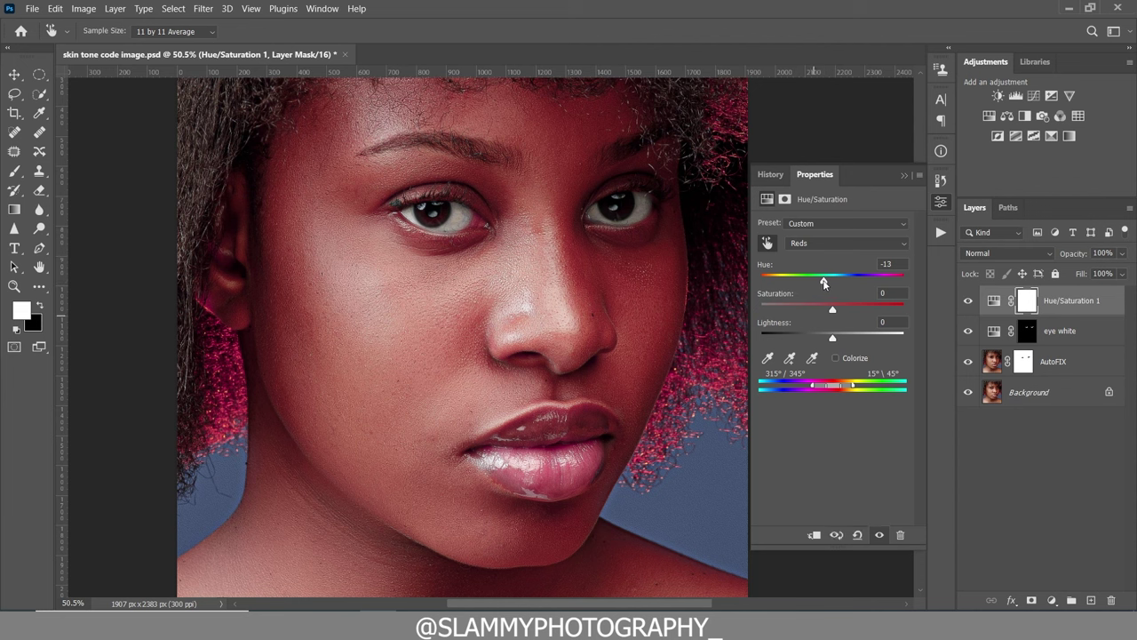
left_click_drag(828, 283, 833, 283)
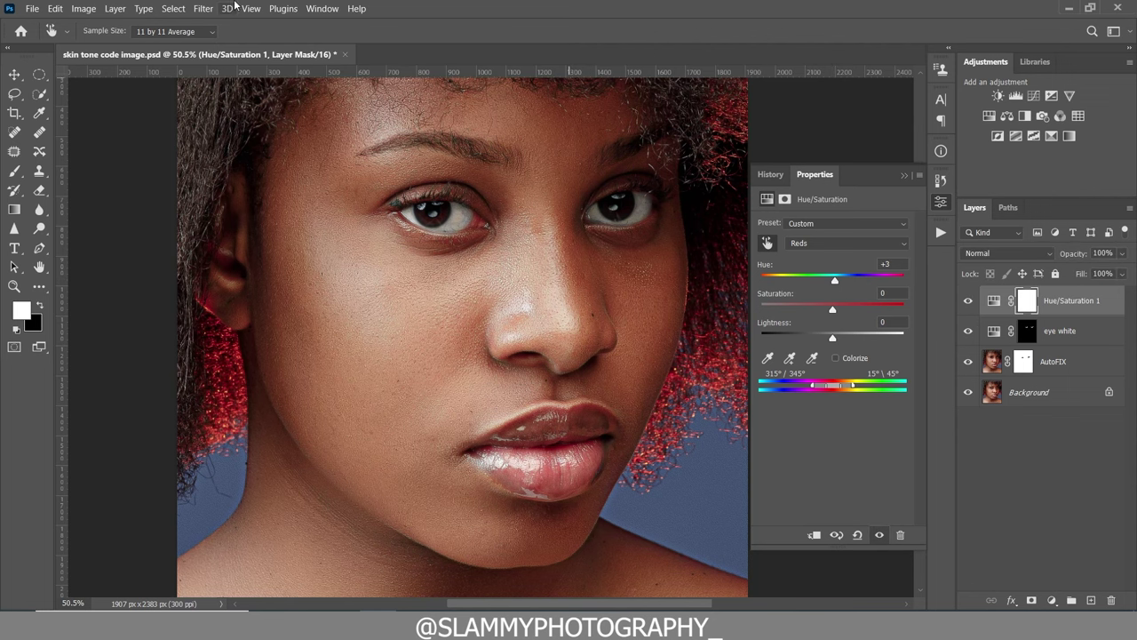
- Add a Solid Color fill layer in skin tone #d49161 above the Hue/Saturation layers
scroll(523, 338, "down", 1)
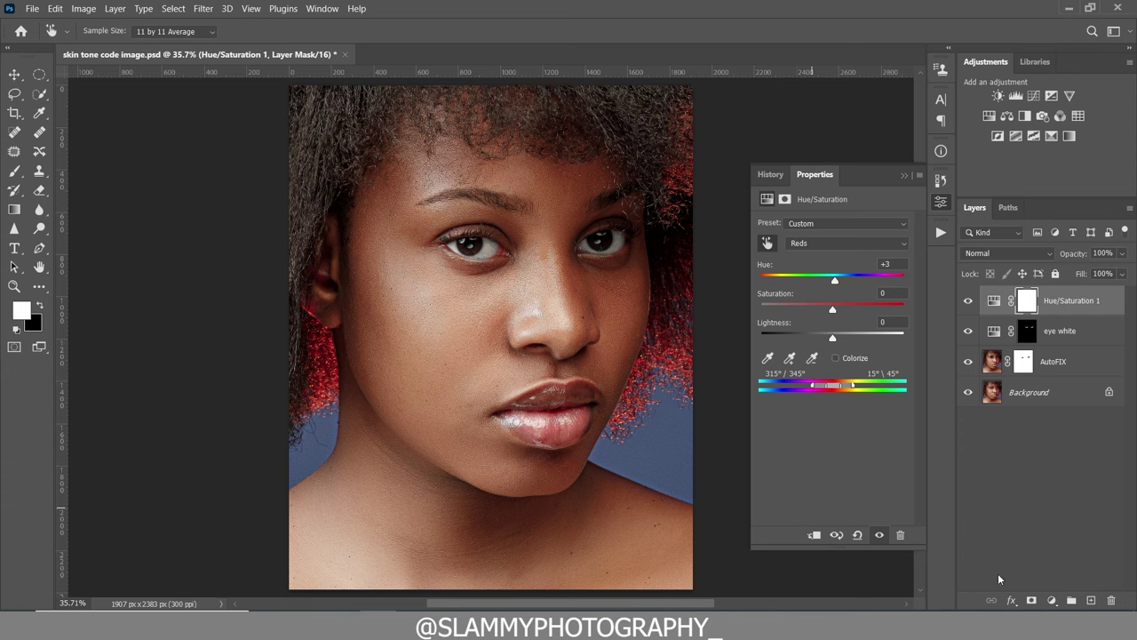
left_click(1052, 600)
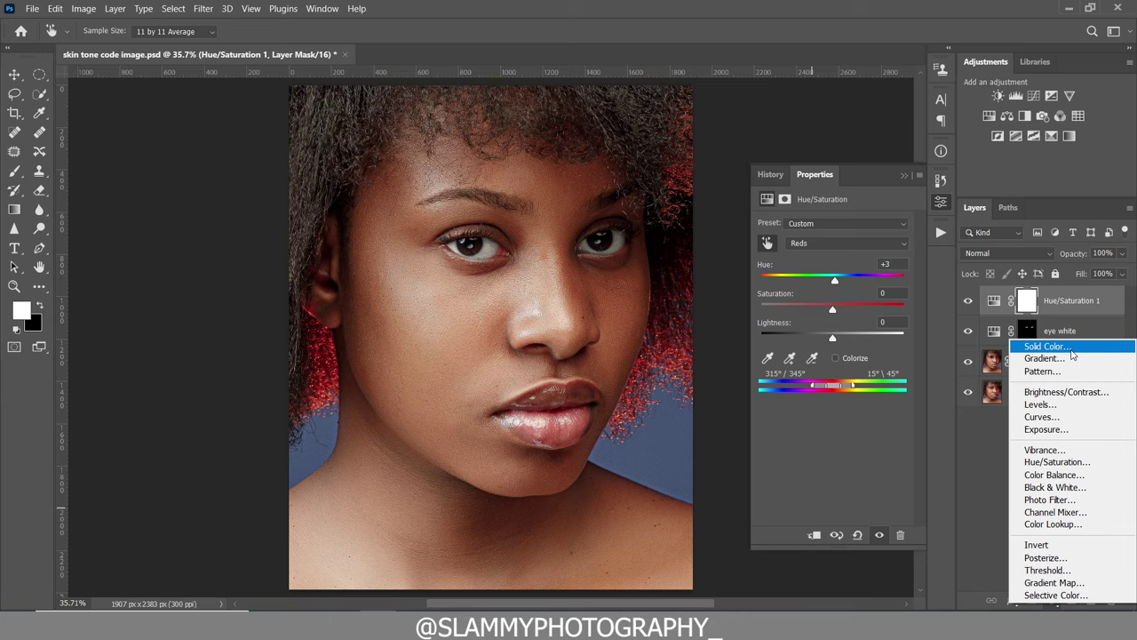
left_click(1070, 348)
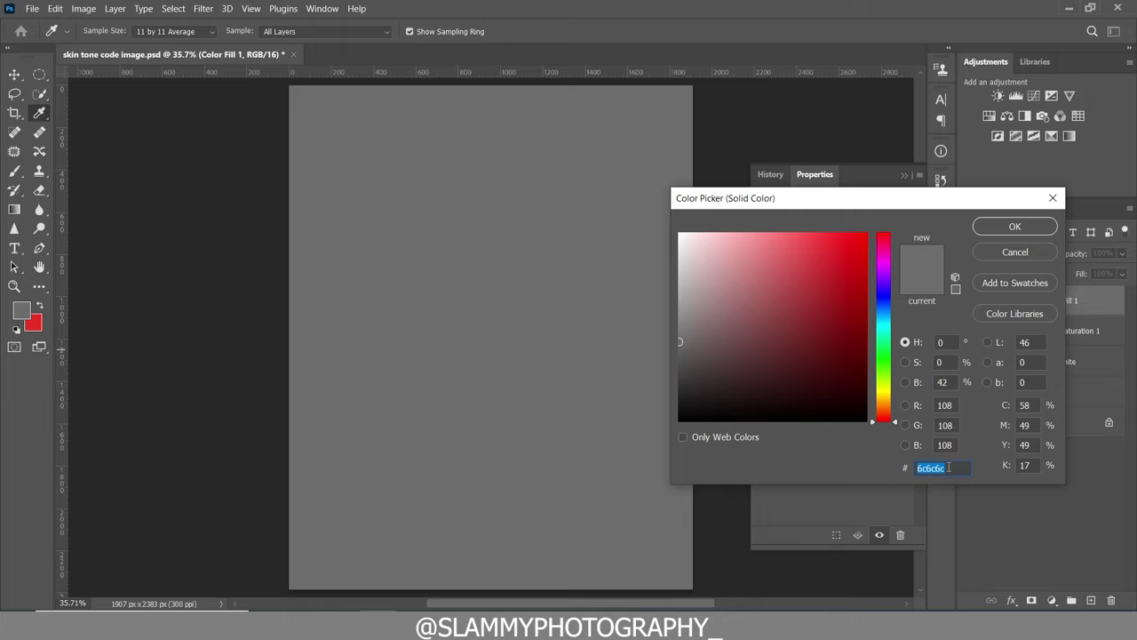
type("d4")
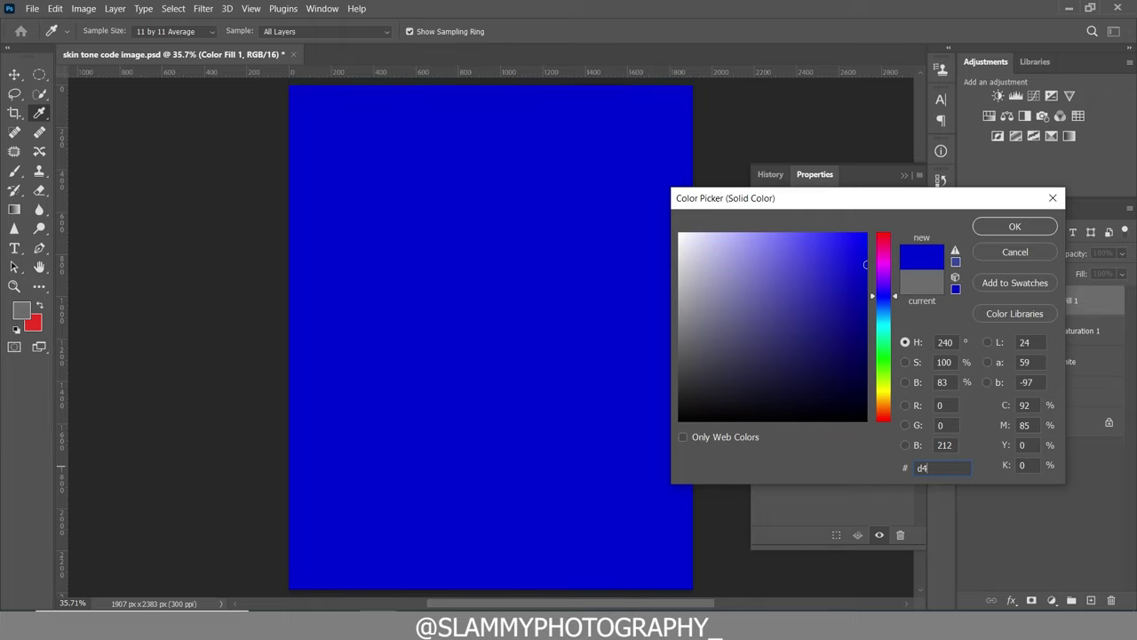
type("89")
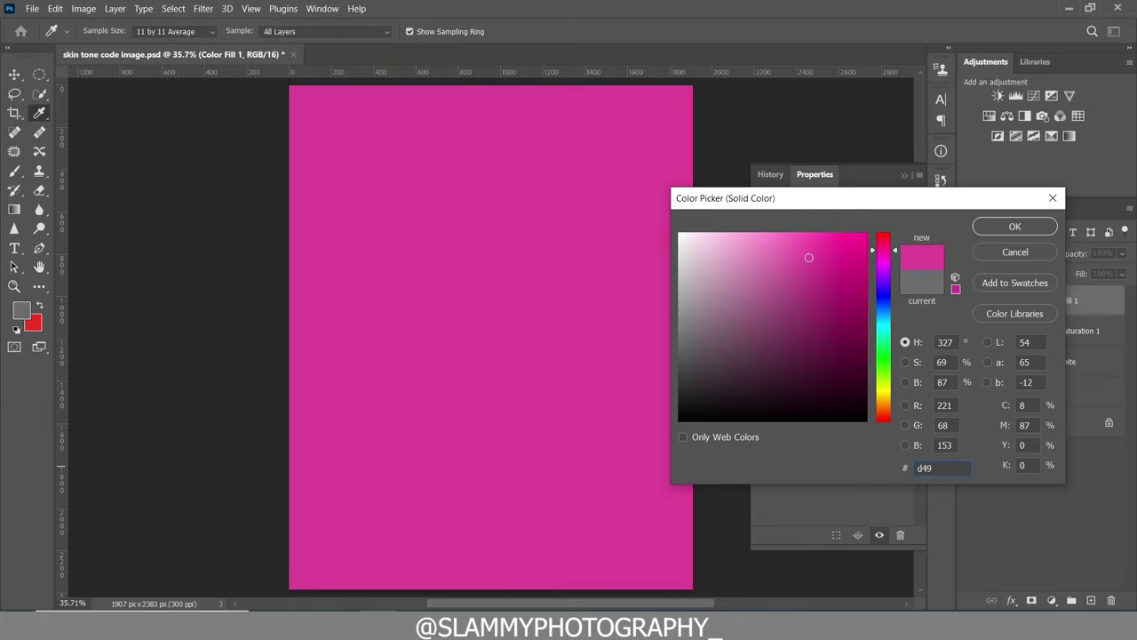
type("161")
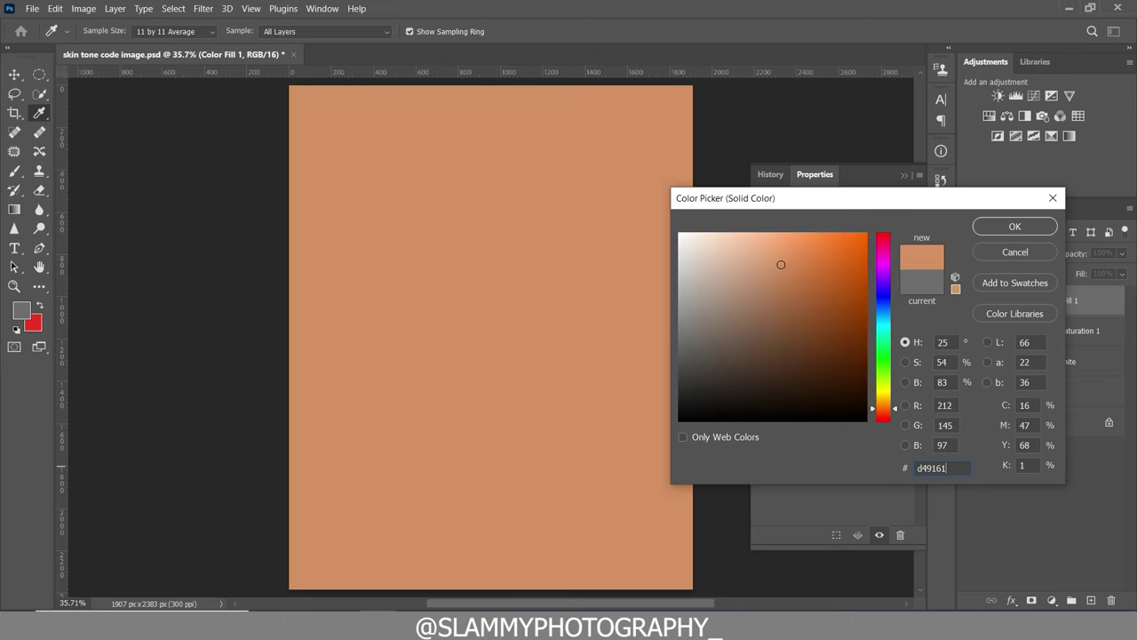
left_click(995, 227)
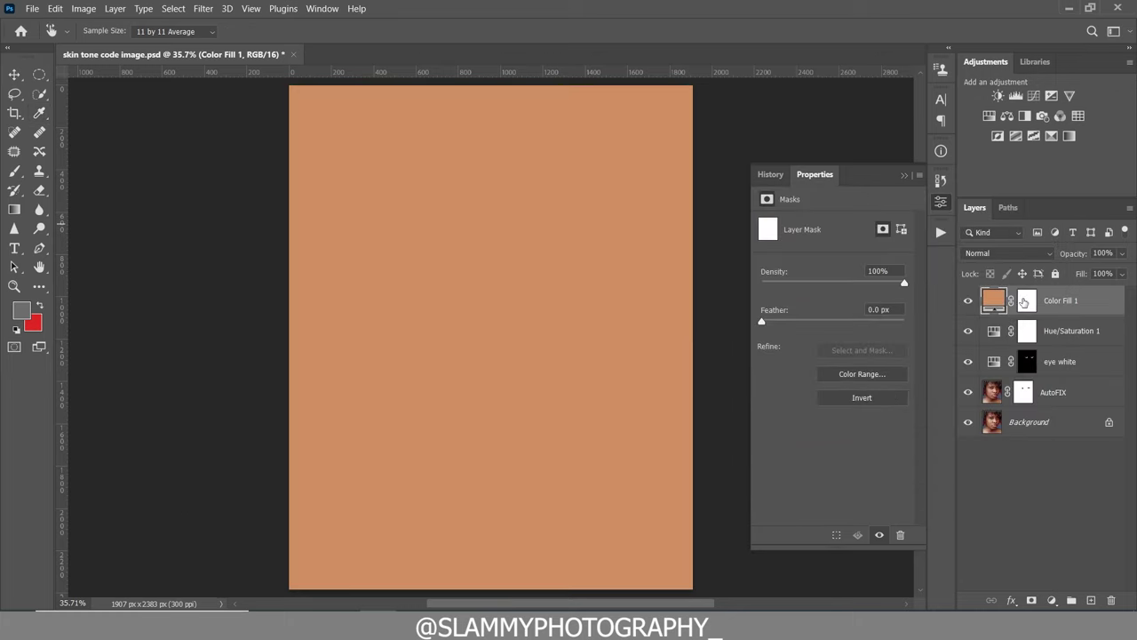
- Set the colour fill layer's blend mode to Soft Light and invert its mask to black
left_click(991, 251)
left_click(984, 430)
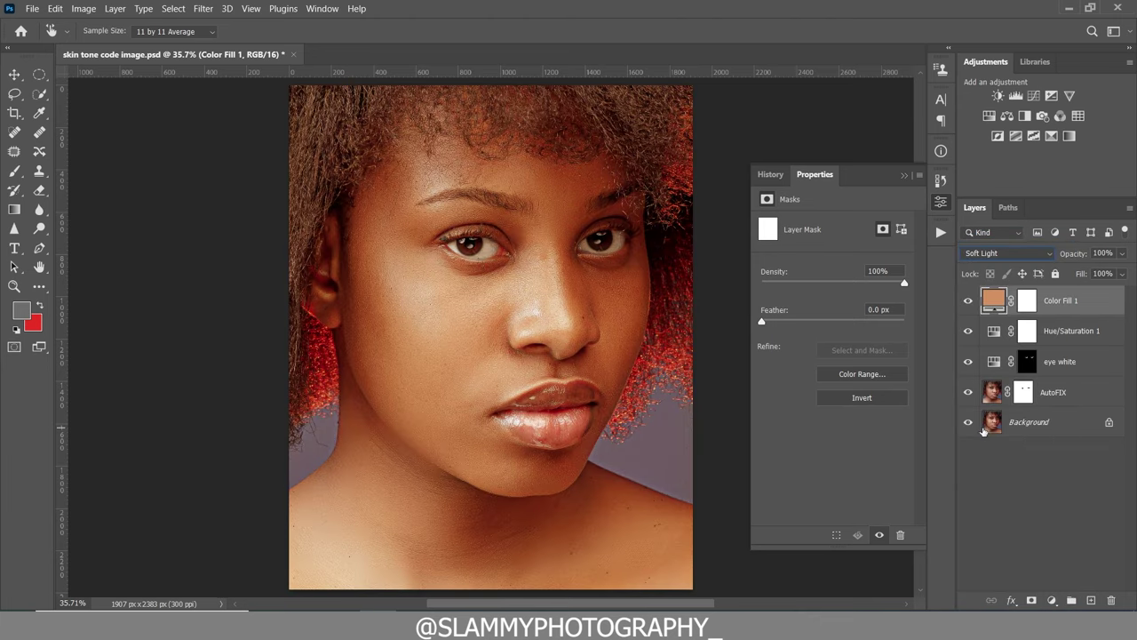
left_click(1028, 300)
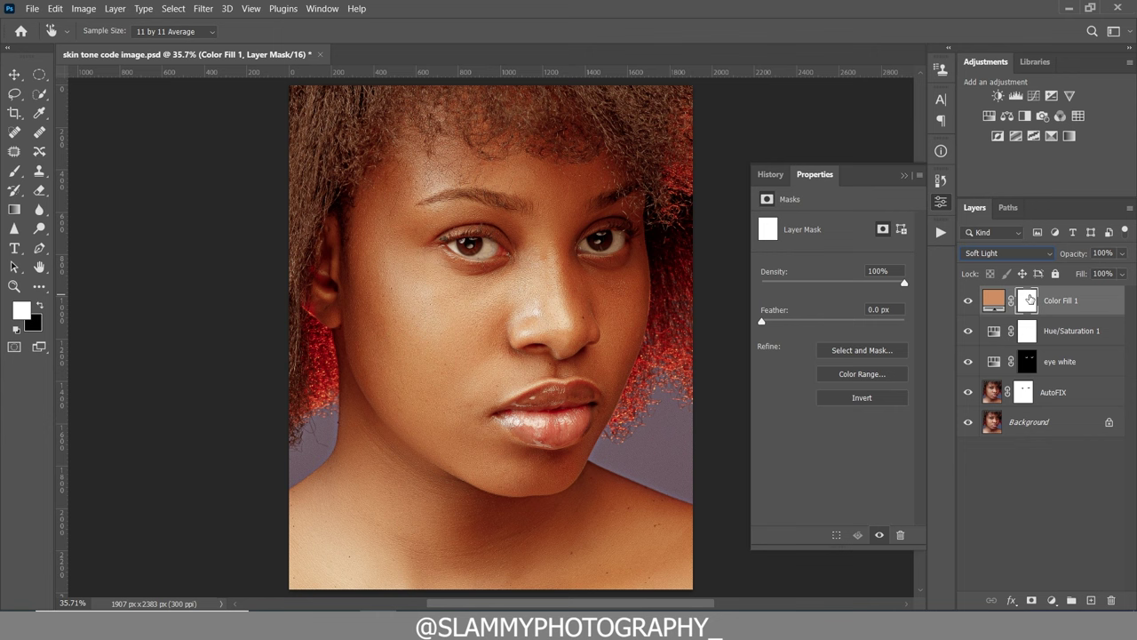
key("ctrl+i")
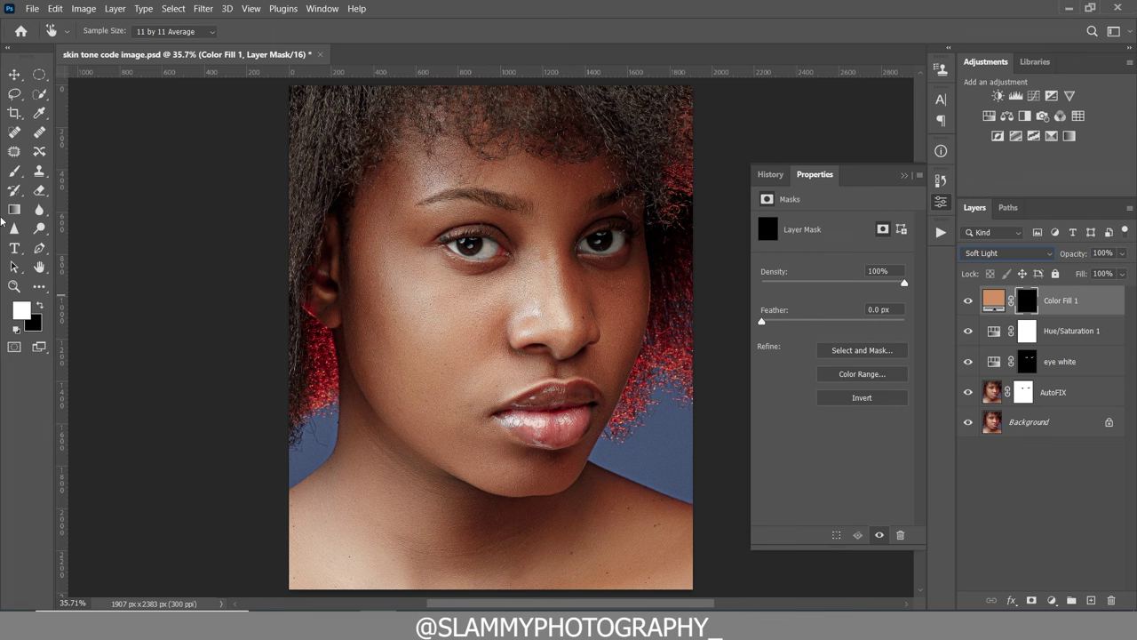
- Paint white over the face, neck and shoulder skin on the colour fill mask with a soft brush enlarged to 400 px
left_click(15, 171)
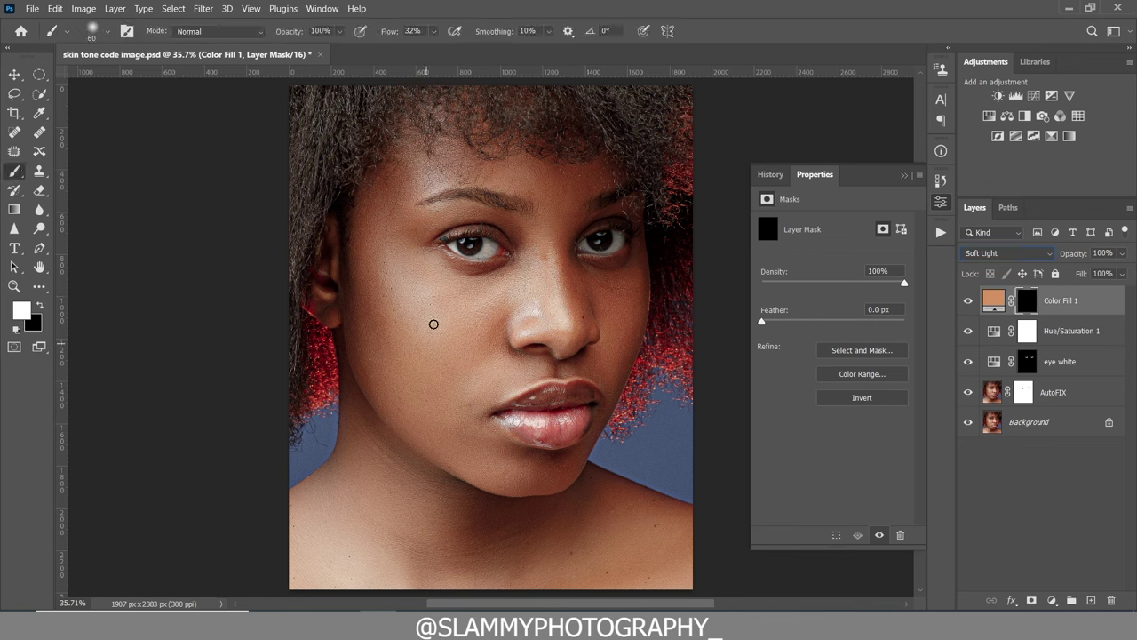
key("bracketright")
key("bracketright")
key("bracketright")
key("bracketright")
key("bracketright")
key("bracketright")
key("bracketright")
key("bracketright")
key("bracketright")
key("bracketright")
key("bracketright")
key("bracketright")
key("bracketright")
key("bracketright")
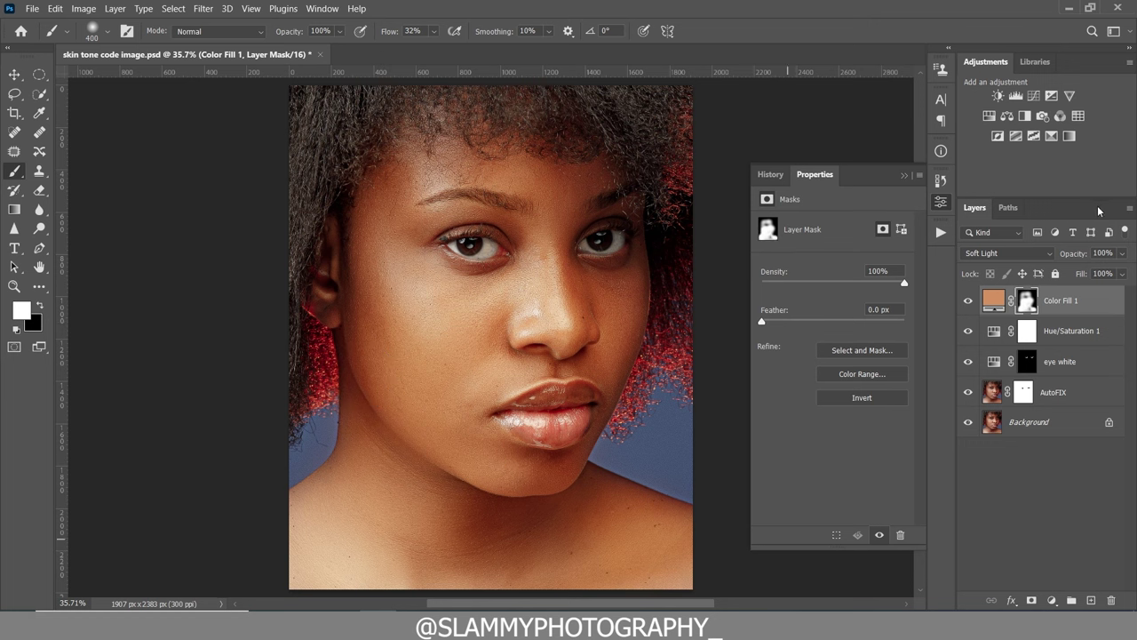
- Lower the colour fill layer's opacity and hide the layer to compare the skin tone without it
mouse_move(1078, 256)
left_mouse_down()
mouse_move(1063, 264)
mouse_move(1122, 261)
mouse_move(1070, 260)
left_mouse_up()
left_click(968, 301)
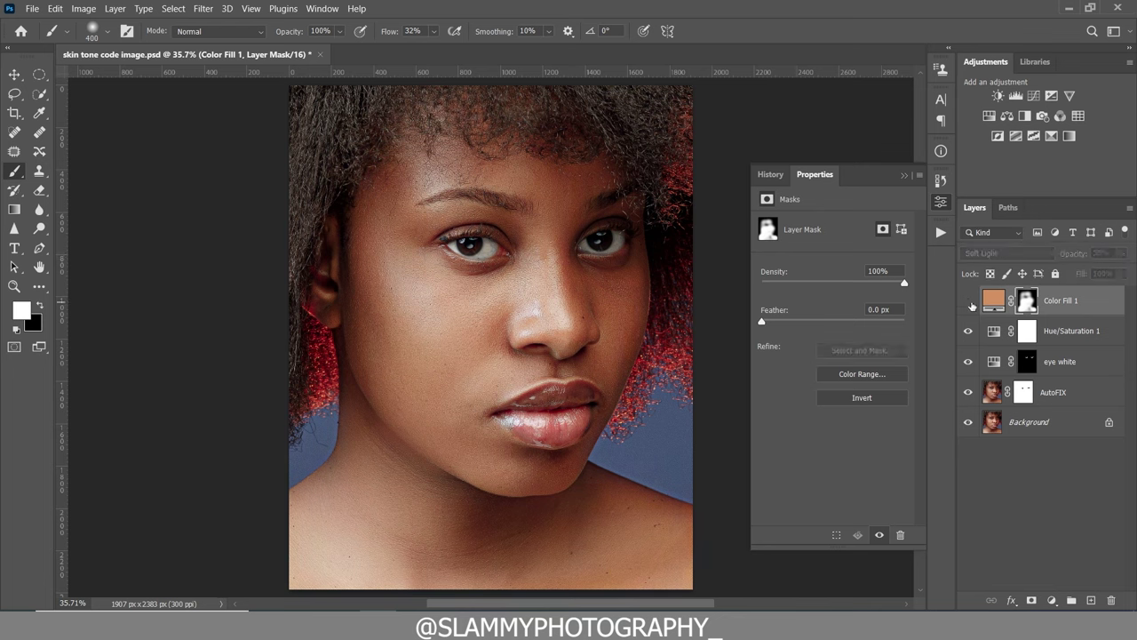
- Show the colour fill layer again and inspect the toned facial skin up close
left_click(969, 301)
left_click(905, 175)
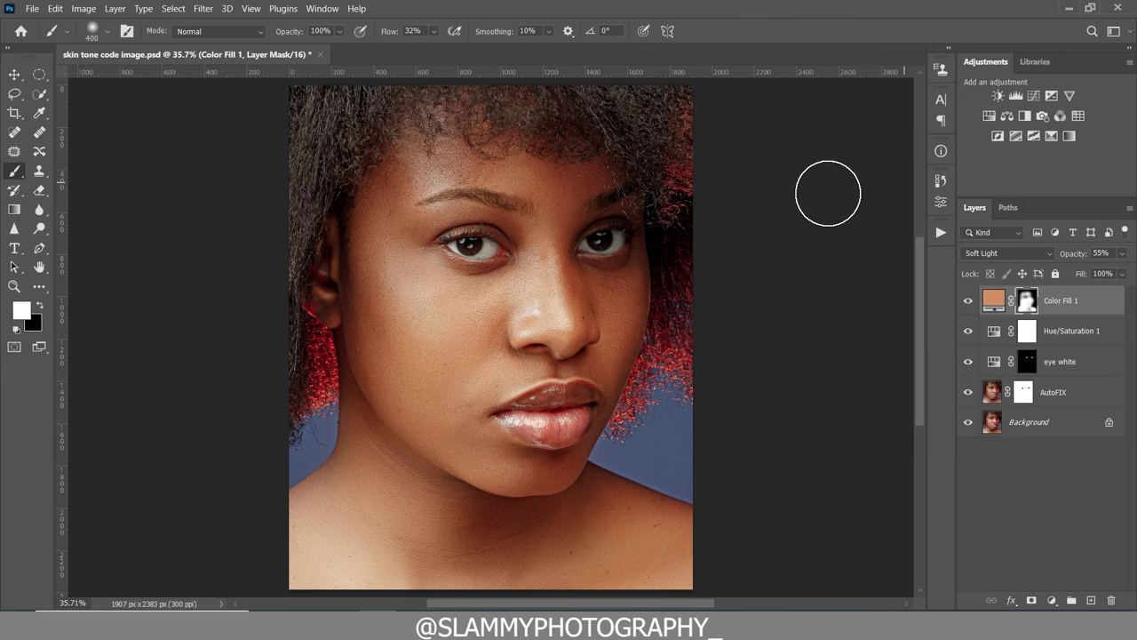
left_click(14, 286)
left_click_drag(551, 302, 562, 313)
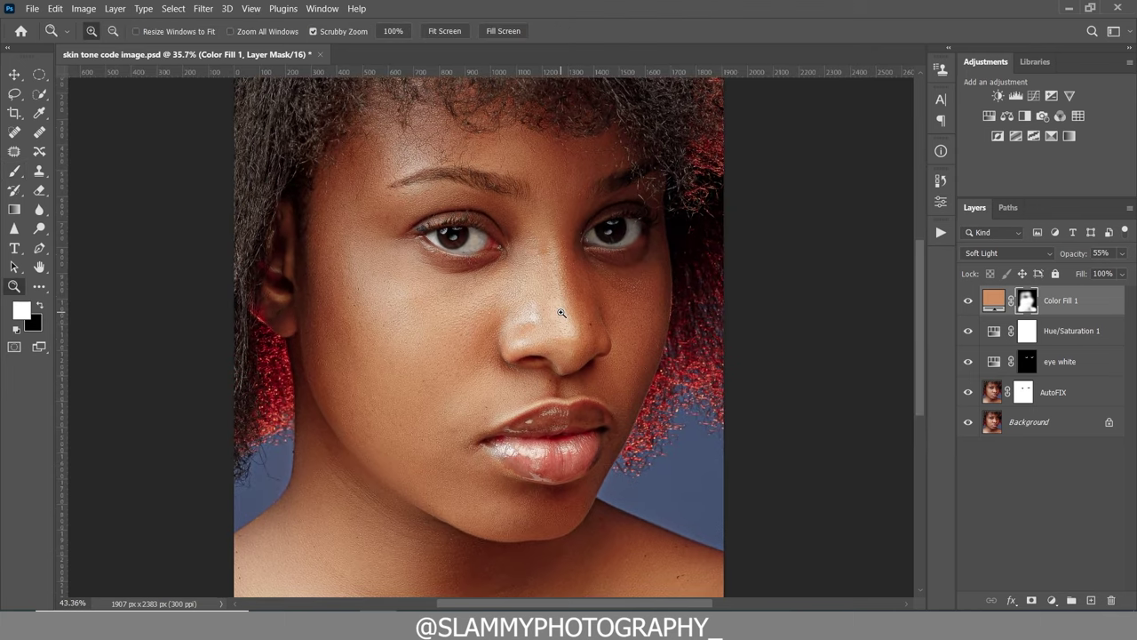
left_click(250, 8)
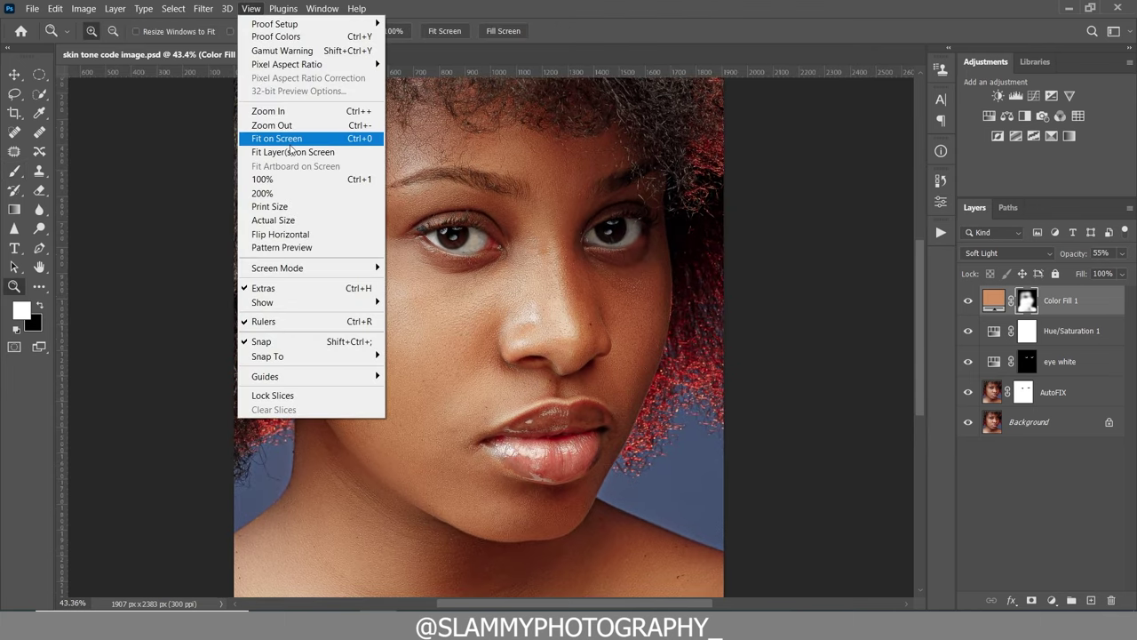
left_click(290, 142)
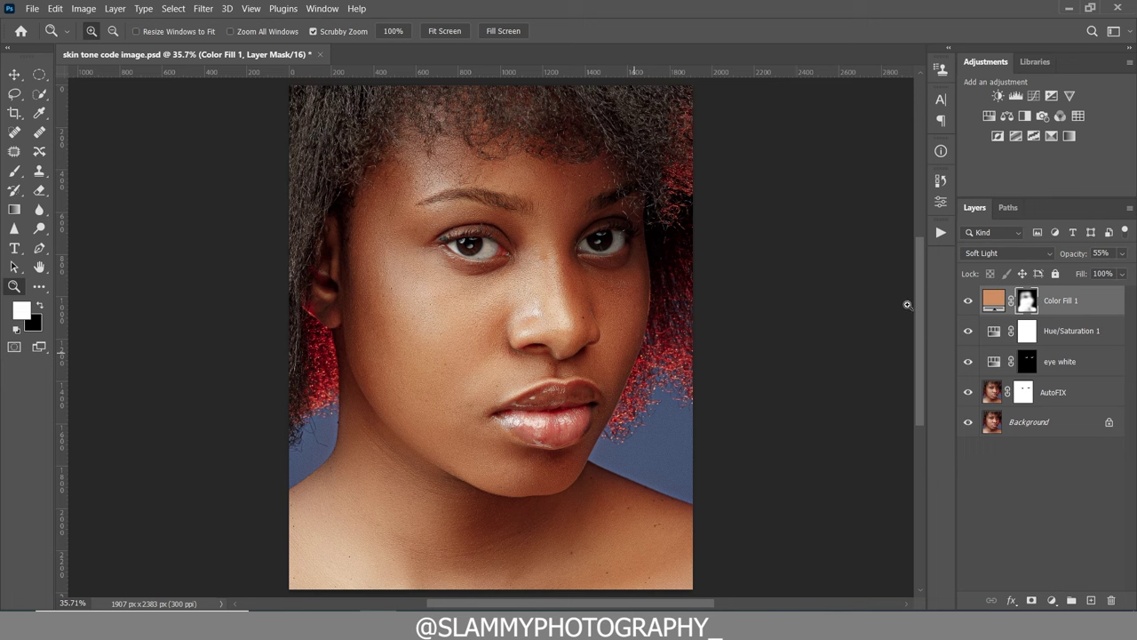
- Flatten the retouched and toned layers into a single background layer
left_click(940, 232)
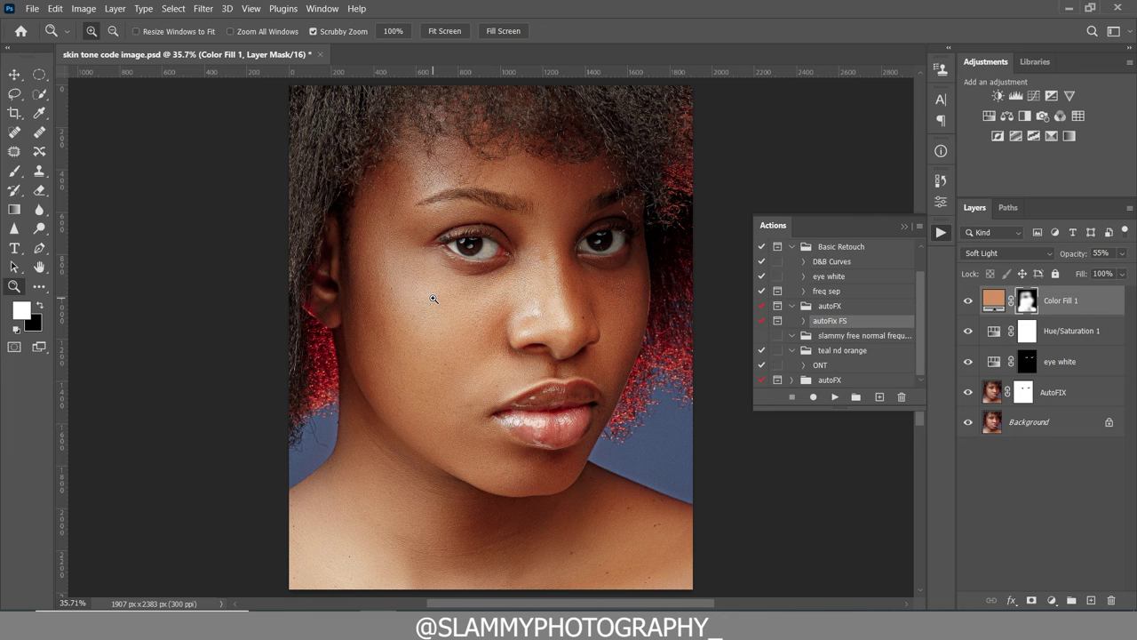
right_click(1077, 301)
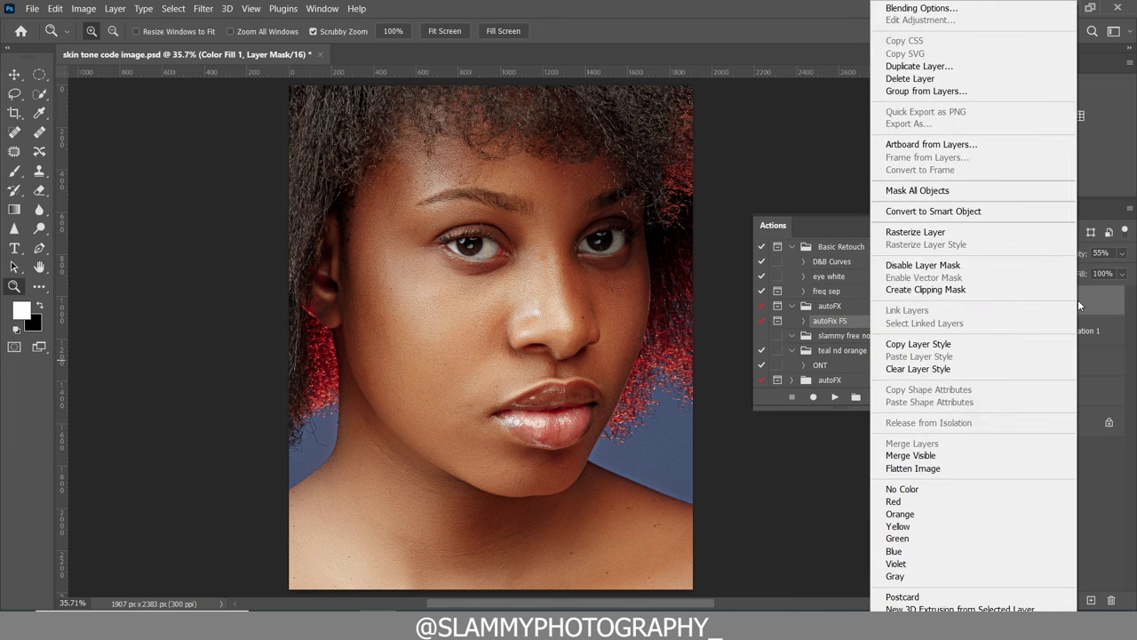
left_click(930, 470)
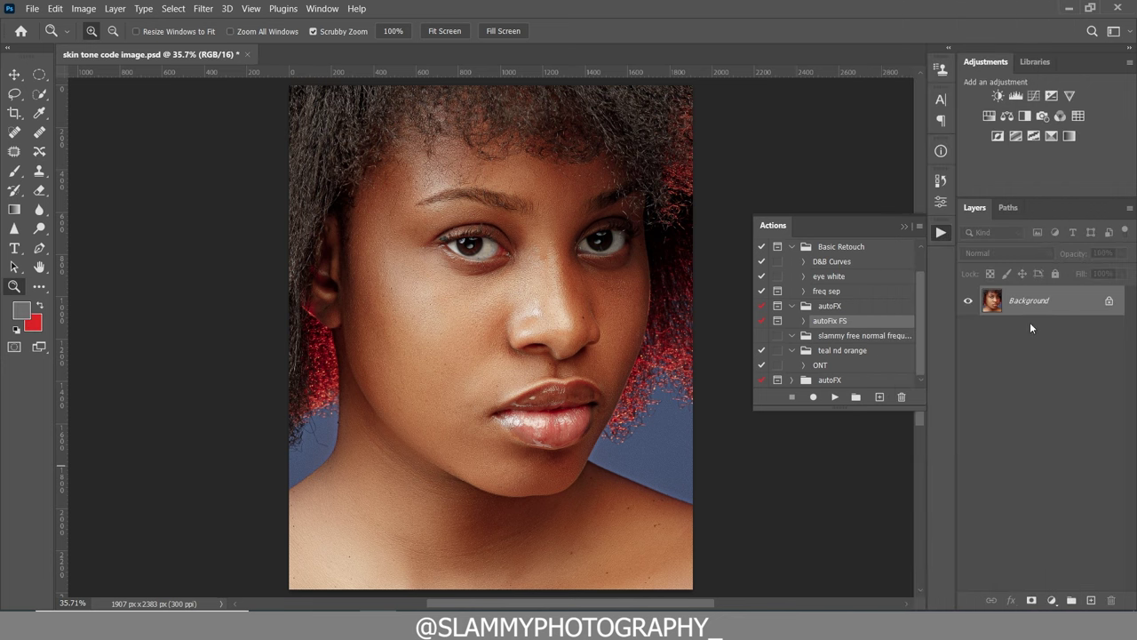
- Review the commands in the autoFix FS action and run it on the flattened portrait
left_click(804, 321)
scroll(812, 334, "down", 5)
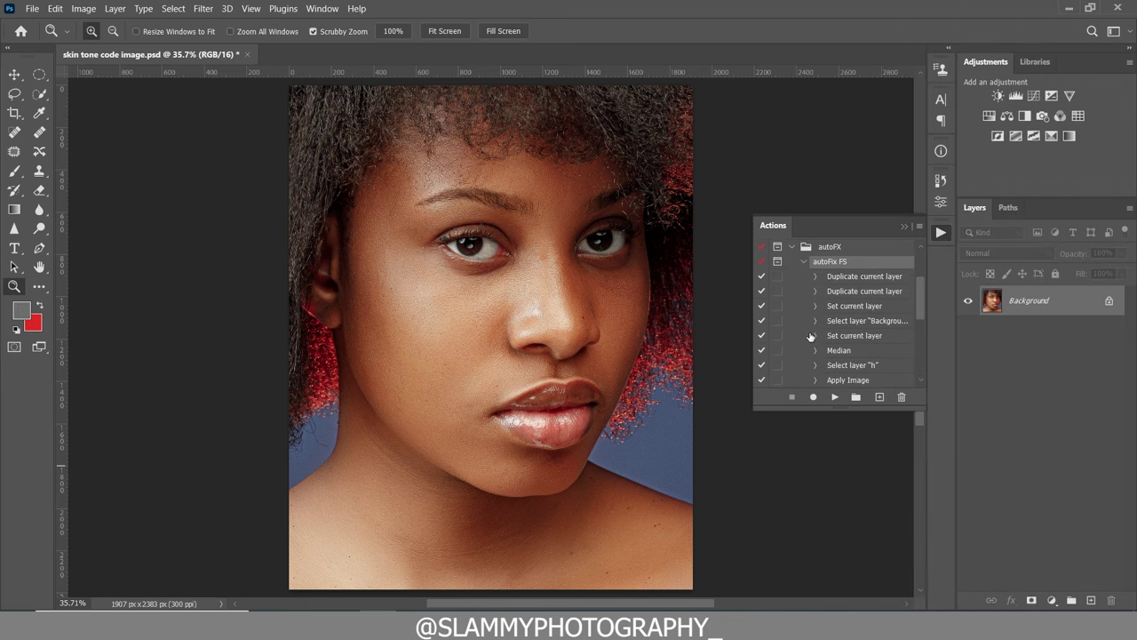
left_click_drag(501, 292, 476, 312)
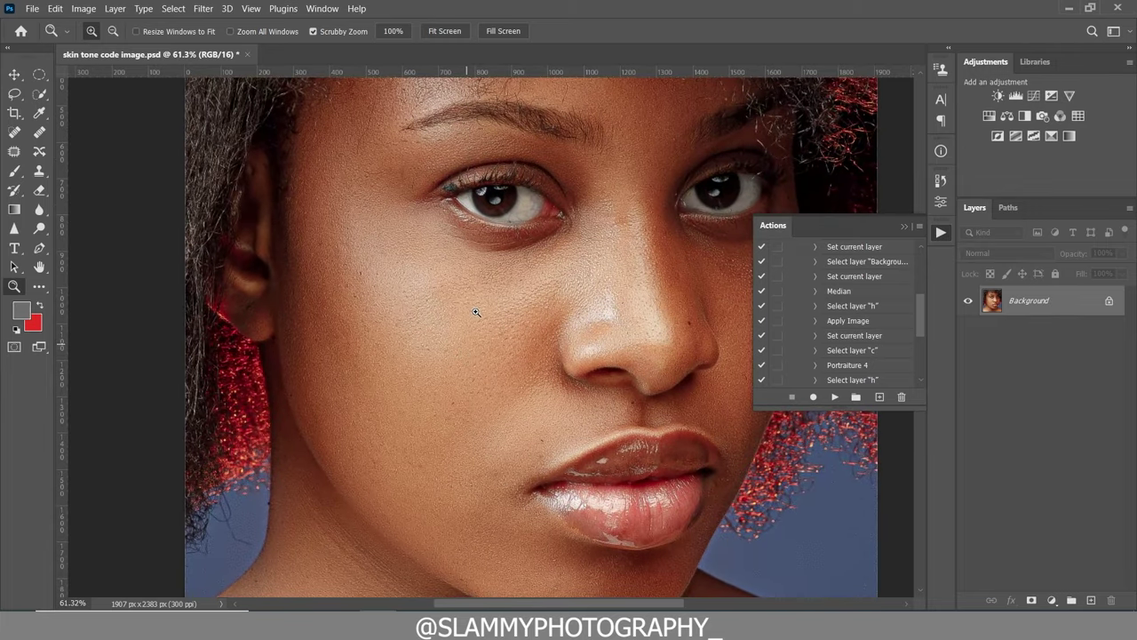
scroll(833, 346, "down", 4)
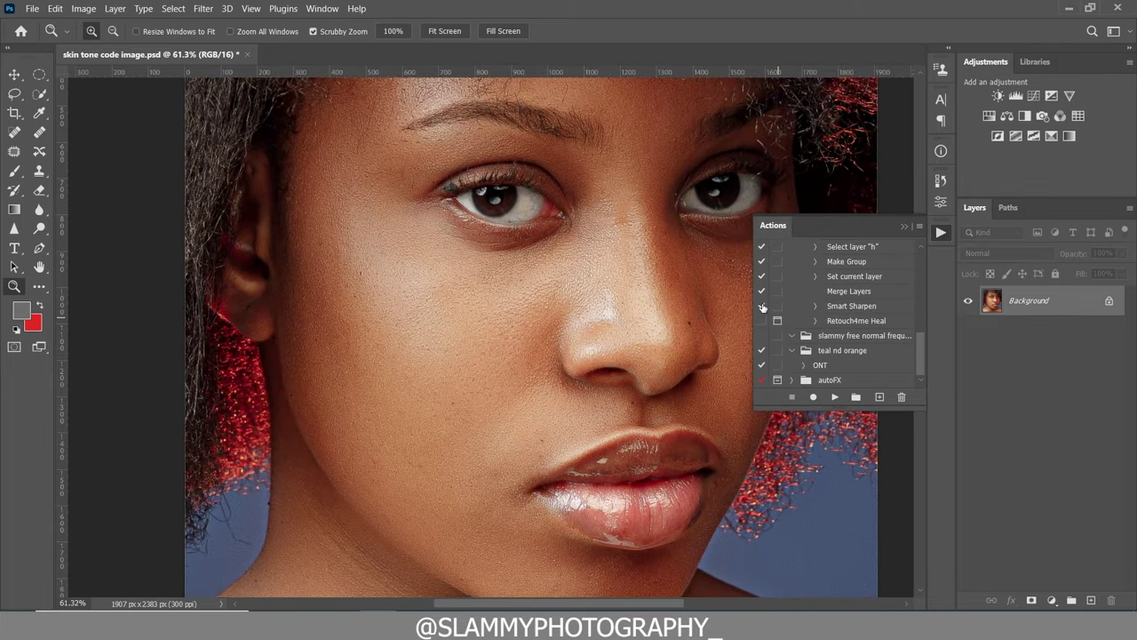
scroll(806, 334, "up", 3)
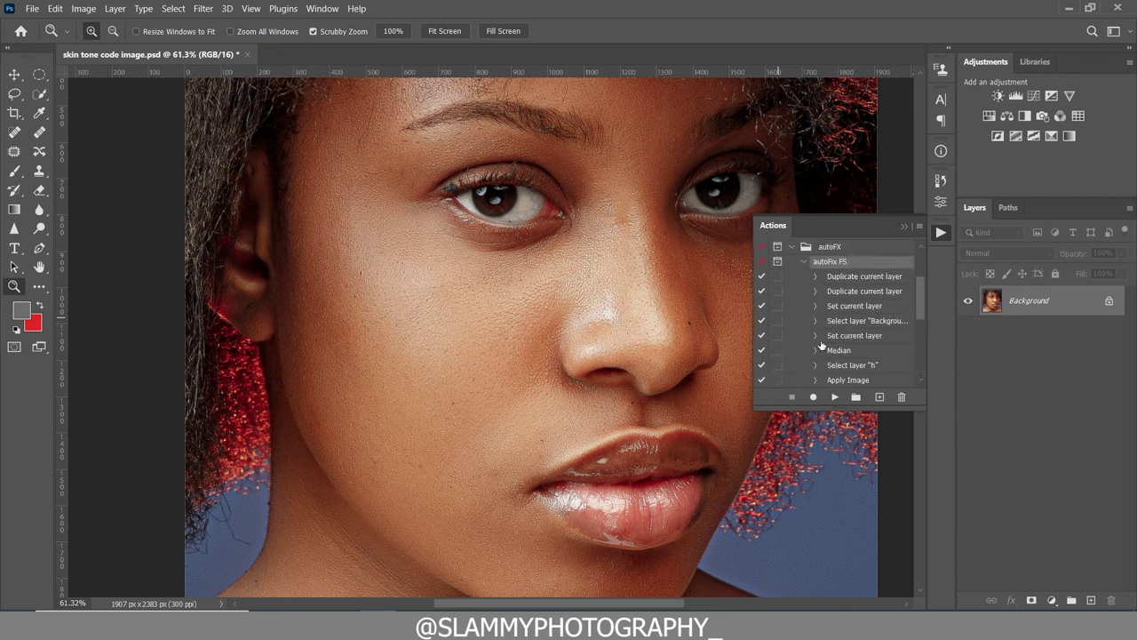
left_click(807, 278)
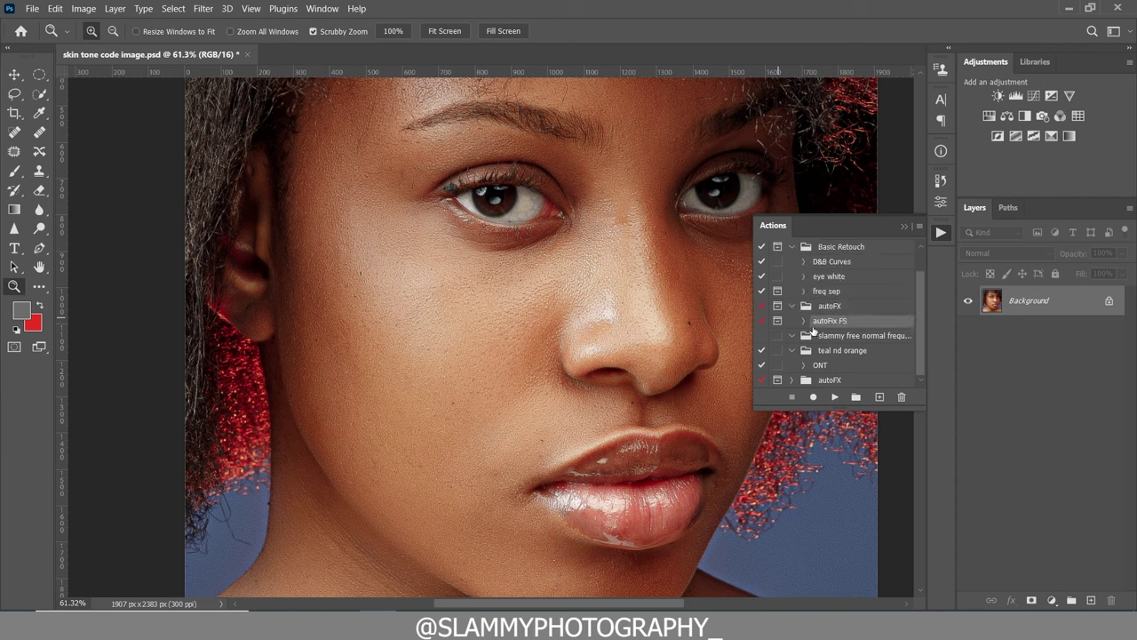
left_click(834, 397)
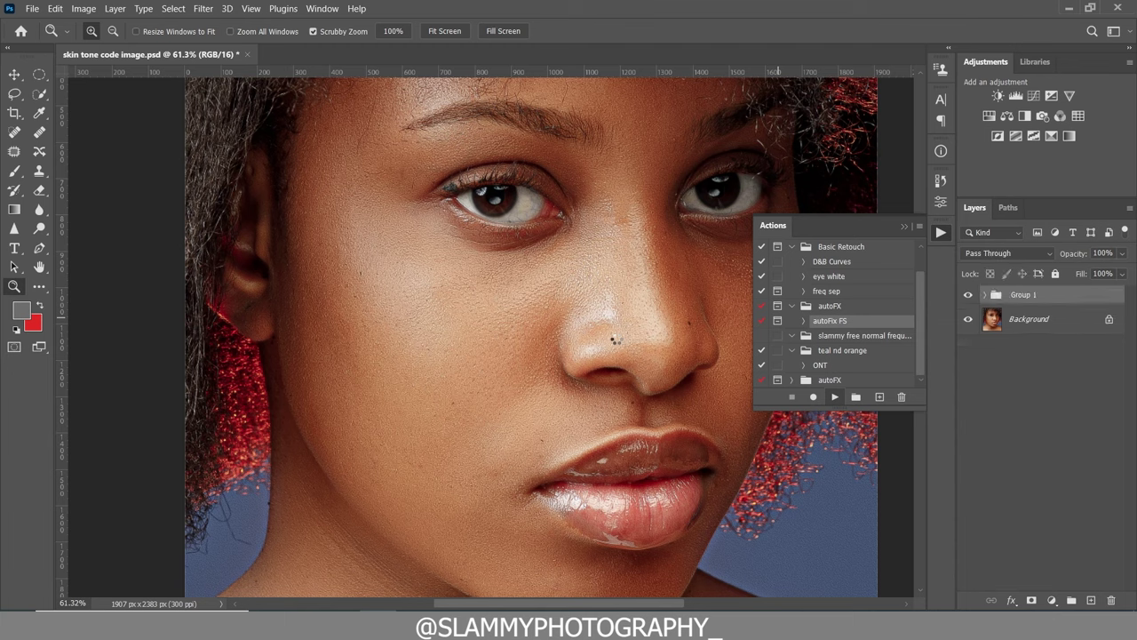
- Compare the whole portrait with and without the AutoFIX layer
left_click(252, 8)
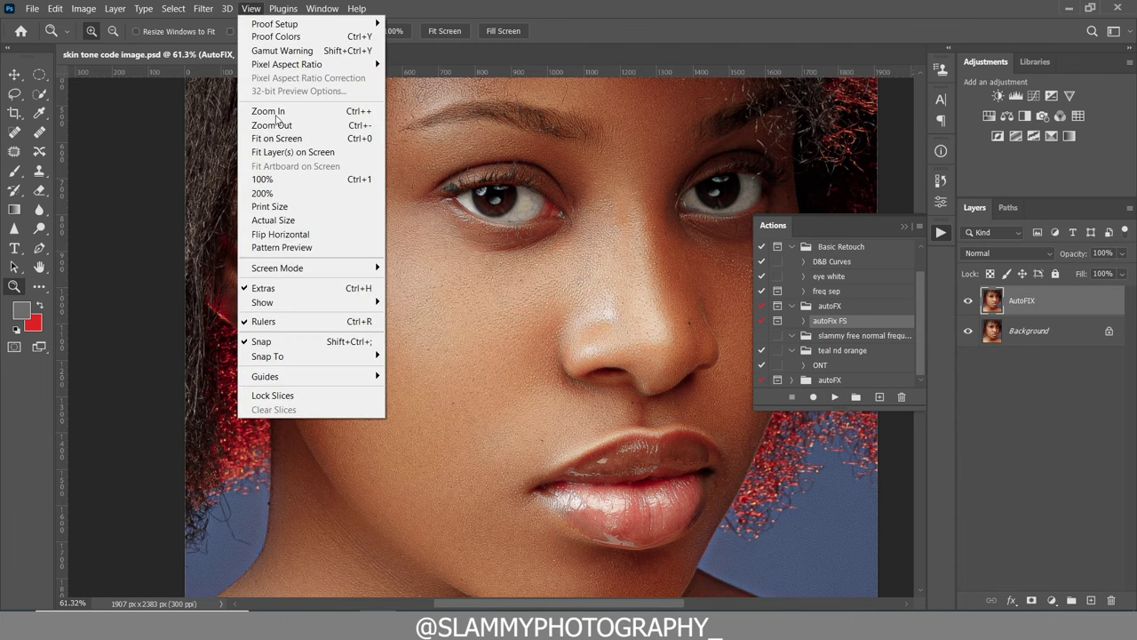
left_click(285, 140)
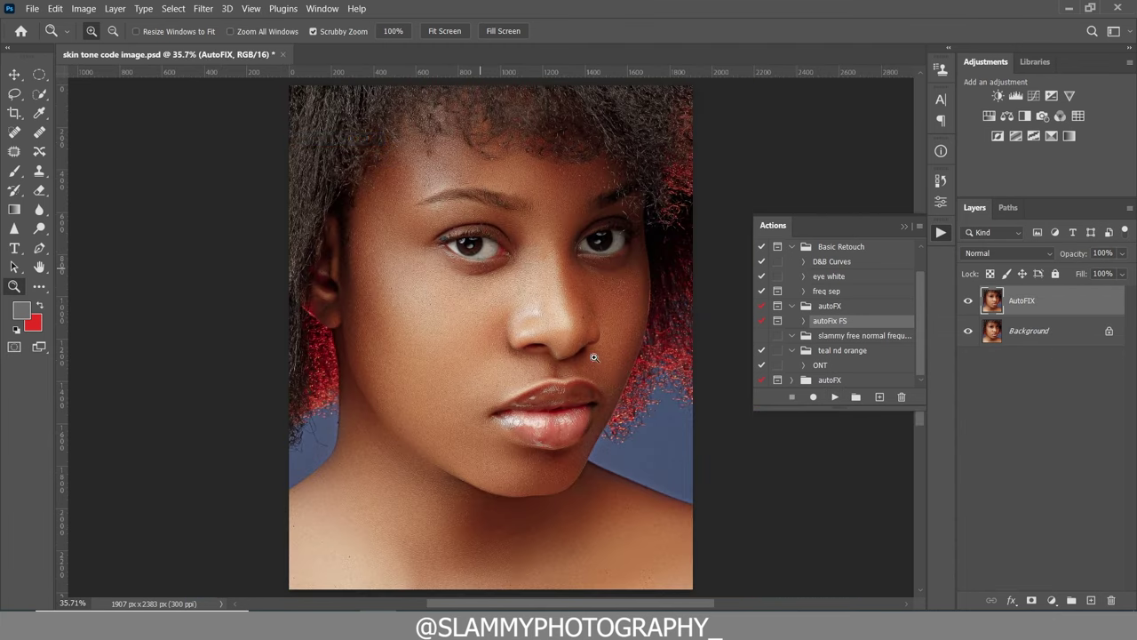
left_click(968, 301)
left_click(968, 301)
- Lower the AutoFIX layer's opacity to 84% while checking the skin smoothing
left_click_drag(554, 264, 573, 284)
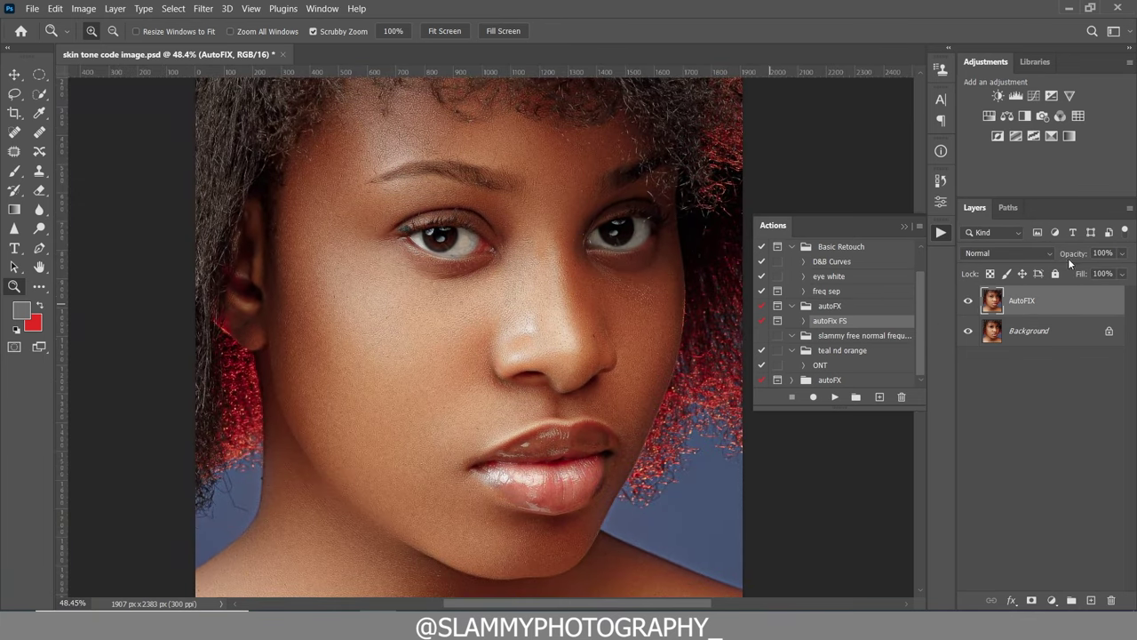
left_click_drag(1068, 258, 1071, 259)
left_click(250, 8)
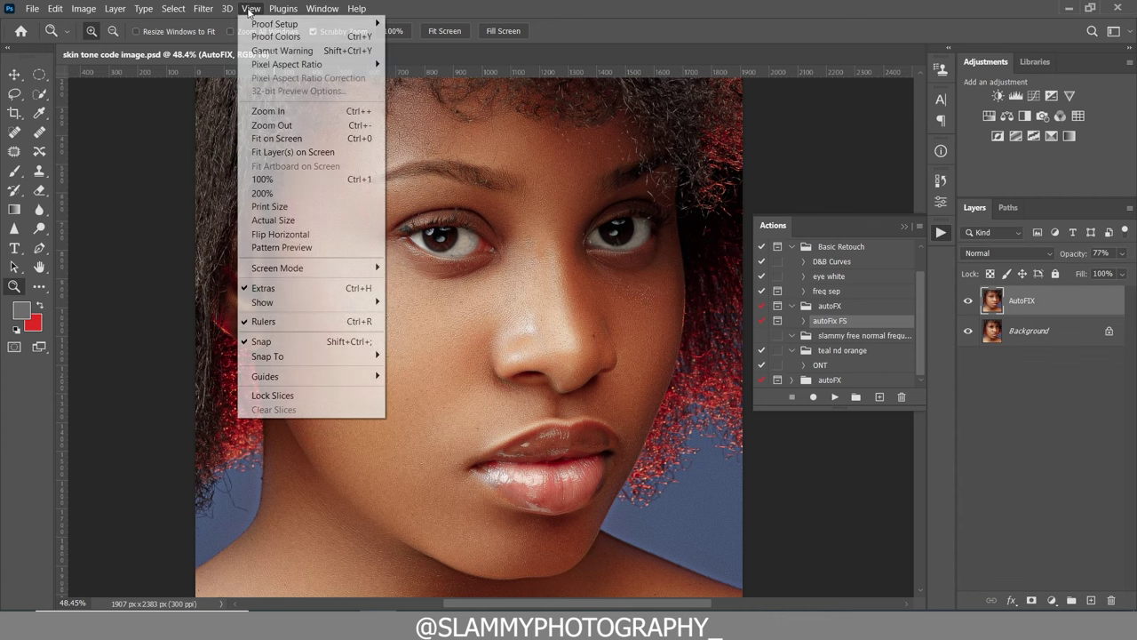
left_click(325, 143)
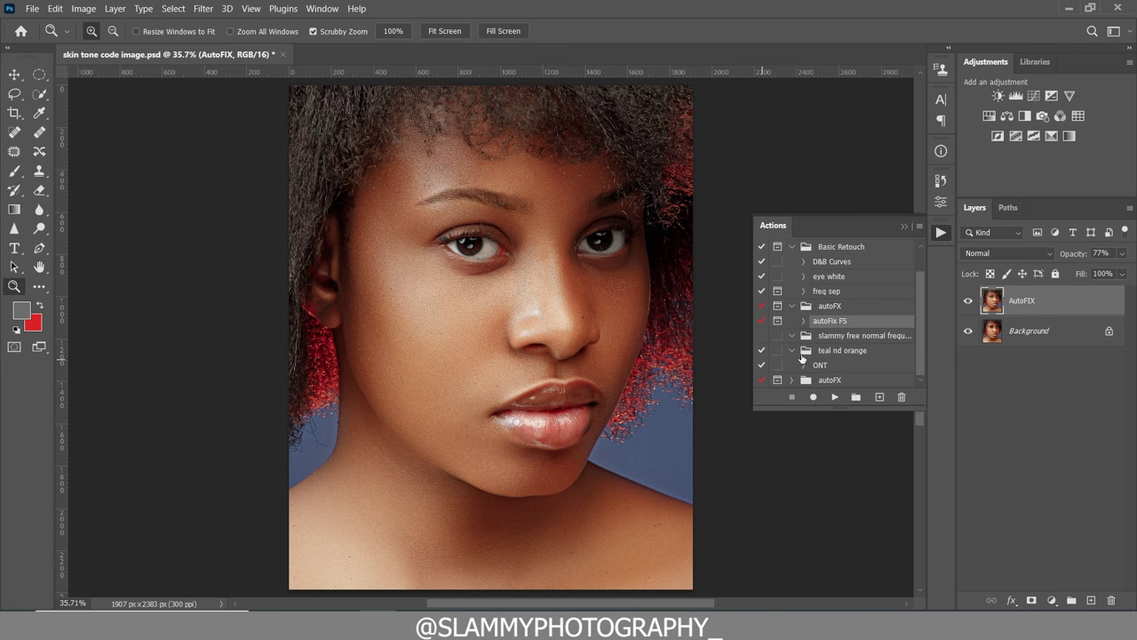
left_click(533, 267)
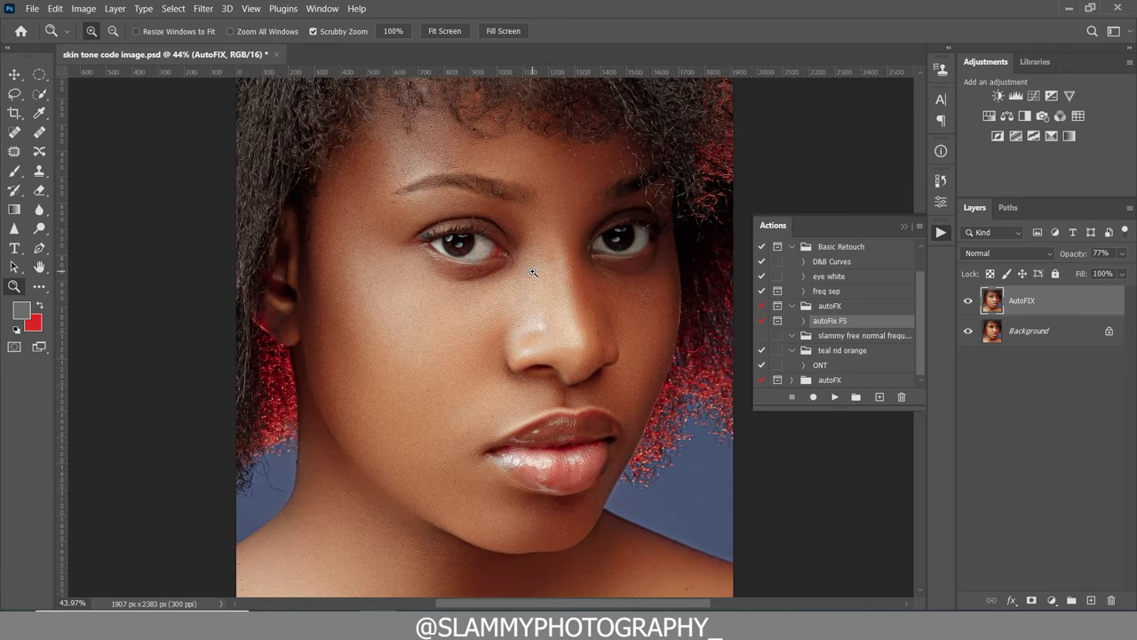
left_click_drag(1066, 257, 1076, 258)
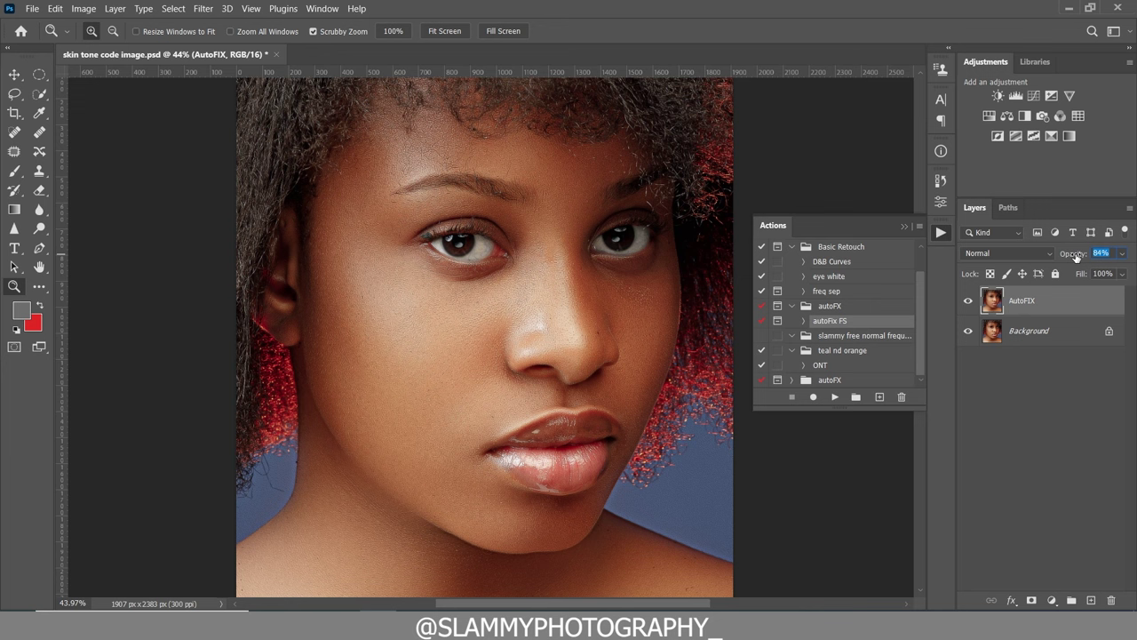
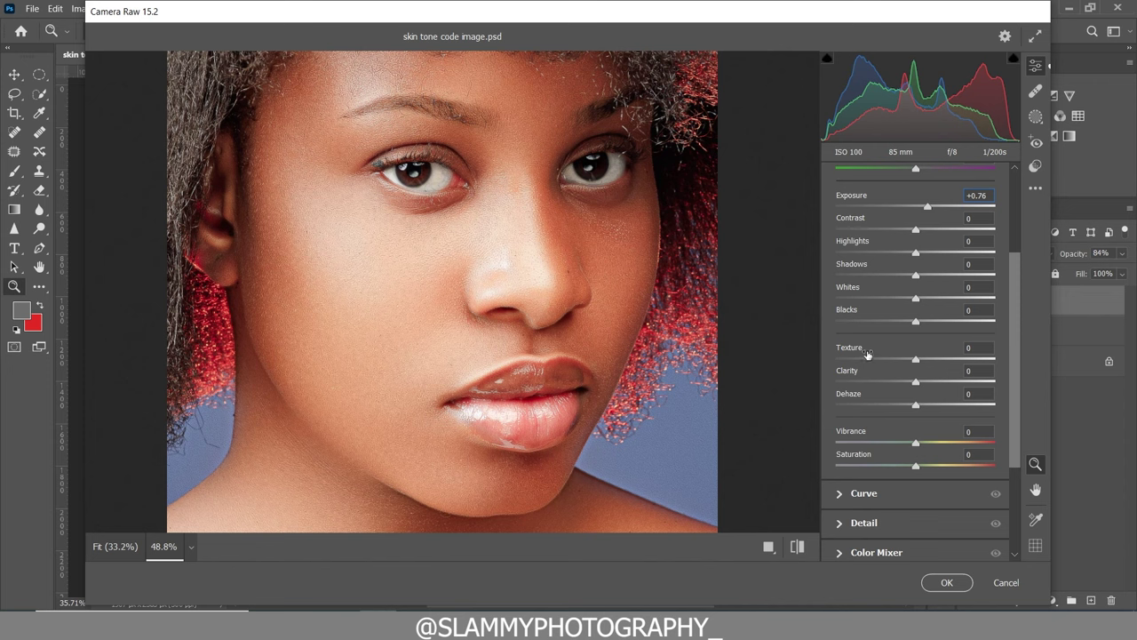
- Set Texture to -7 and Highlights to +36 in the Camera Raw filter
left_click(871, 358)
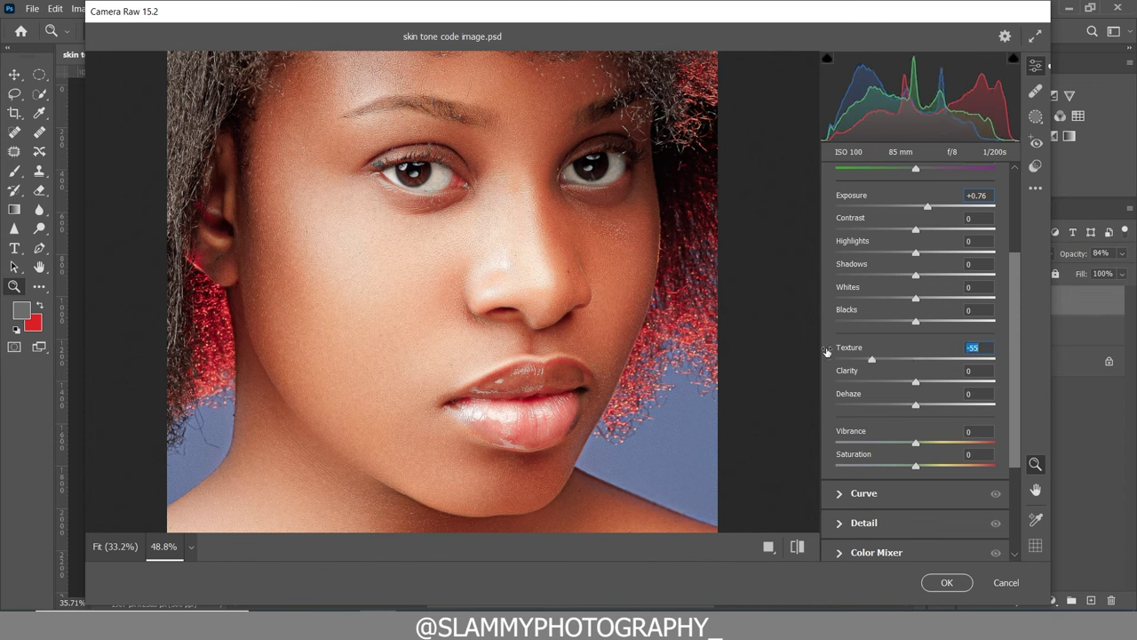
left_click_drag(827, 351, 864, 364)
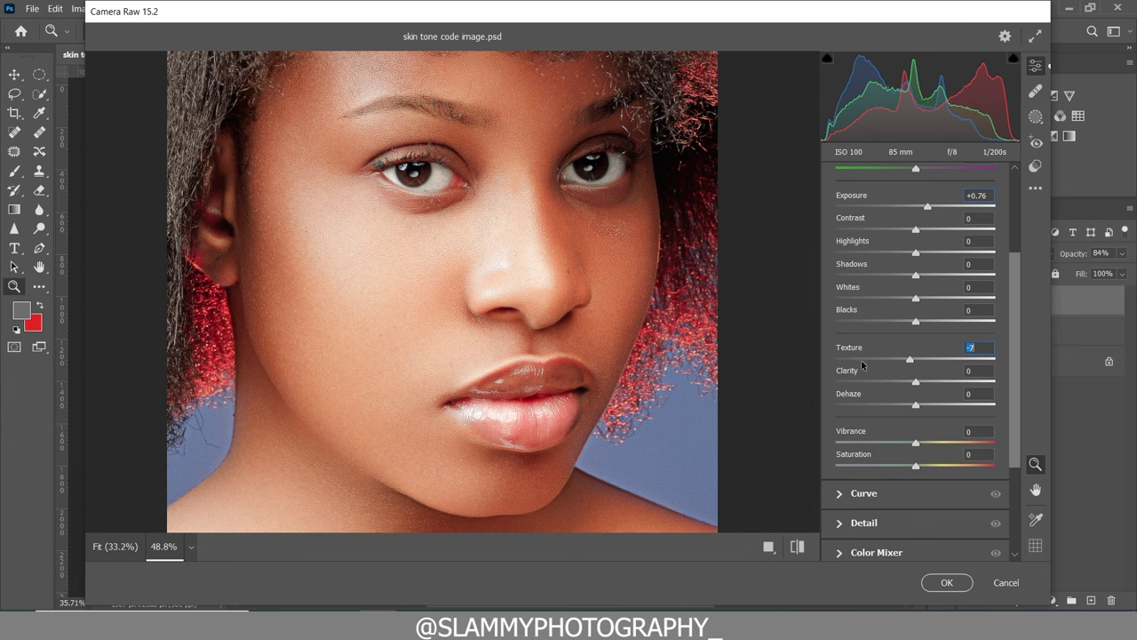
left_click(855, 245)
left_click_drag(854, 245, 879, 249)
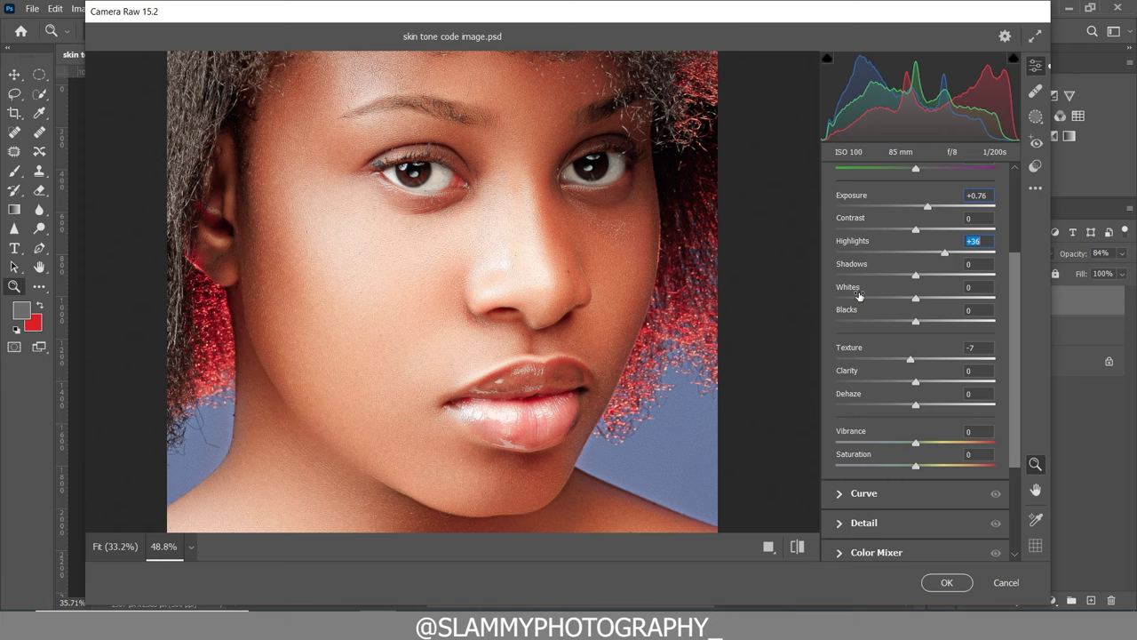
- Reset Exposure to 0.00, raise Whites to +51 and apply the Camera Raw filter
left_click_drag(877, 203, 865, 202)
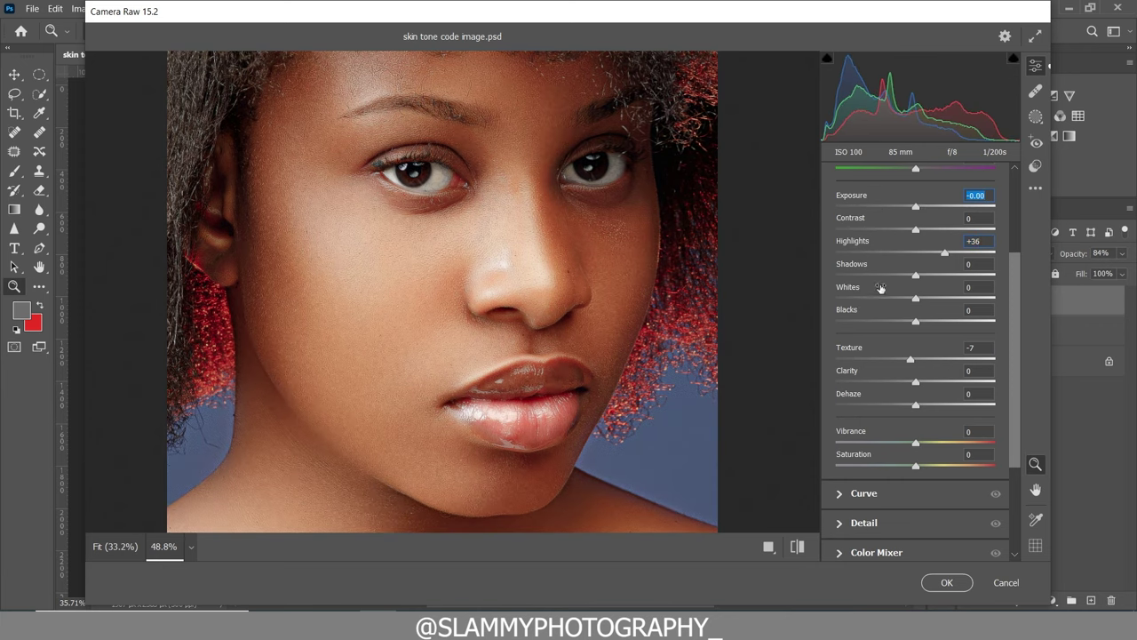
left_click_drag(867, 290, 888, 302)
key("ctrl+0")
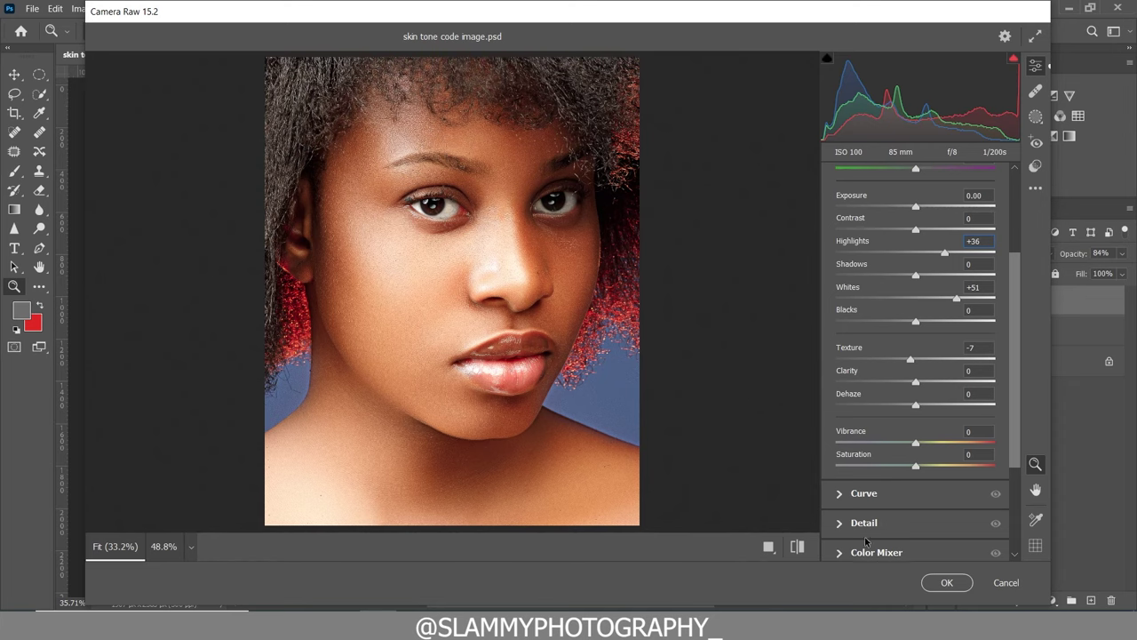
left_click(945, 582)
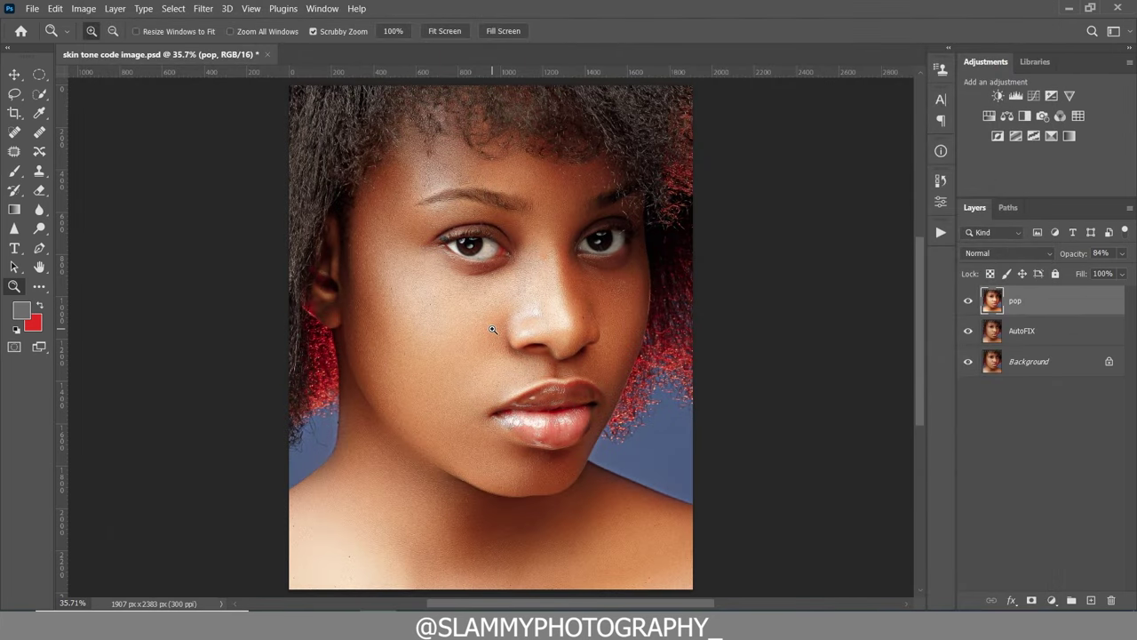
- Add a layer mask to the pop layer and fill it with Apply Image using Merged, RGB, Multiply at 100%
left_click(1031, 601)
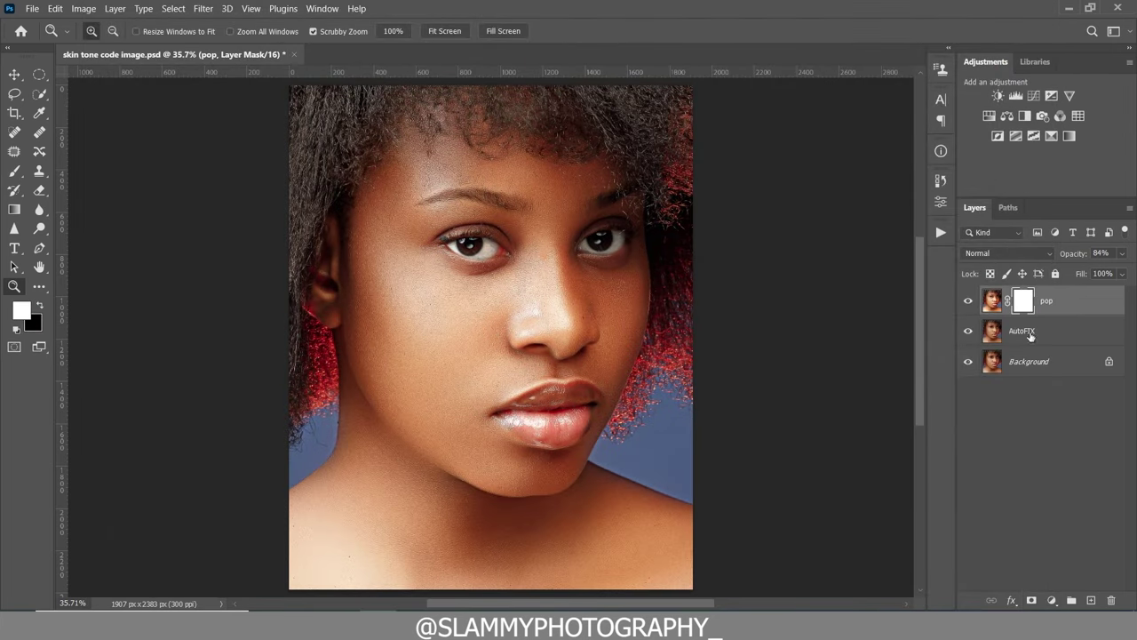
left_click(83, 8)
left_click(135, 213)
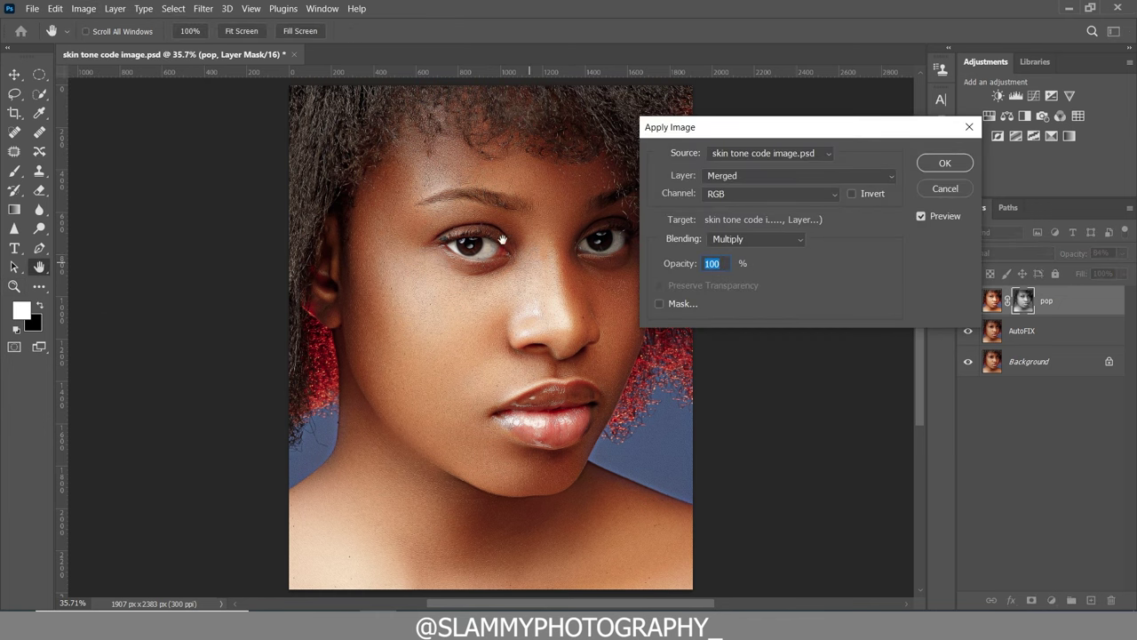
left_click(945, 163)
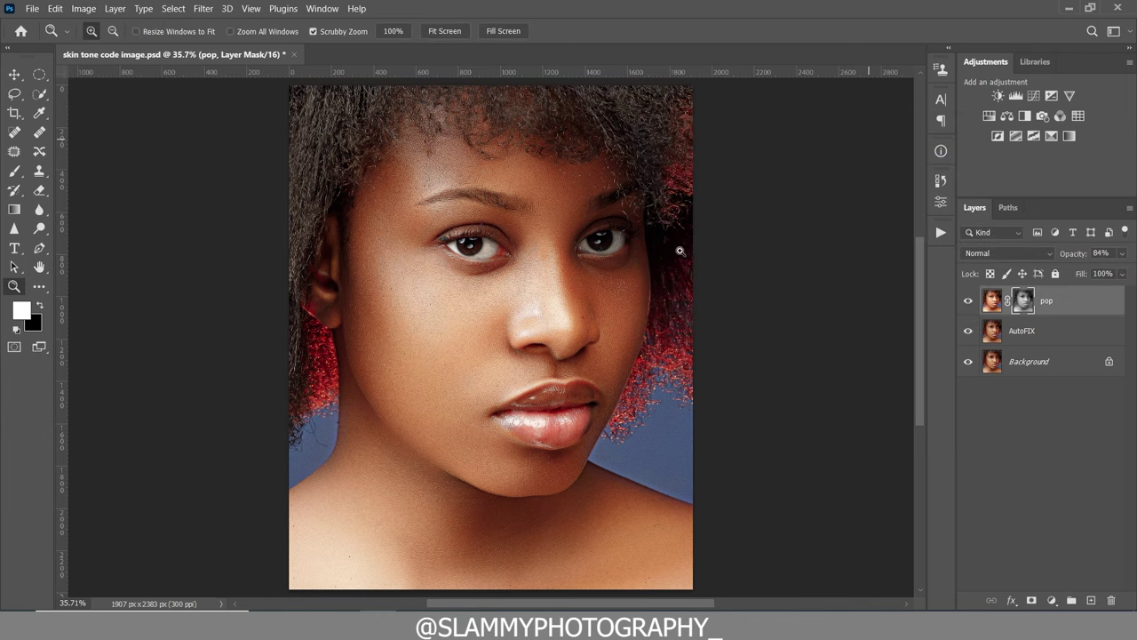
- Compare the face up close with and without the pop layer
scroll(680, 249, "up", 2)
left_click(969, 302)
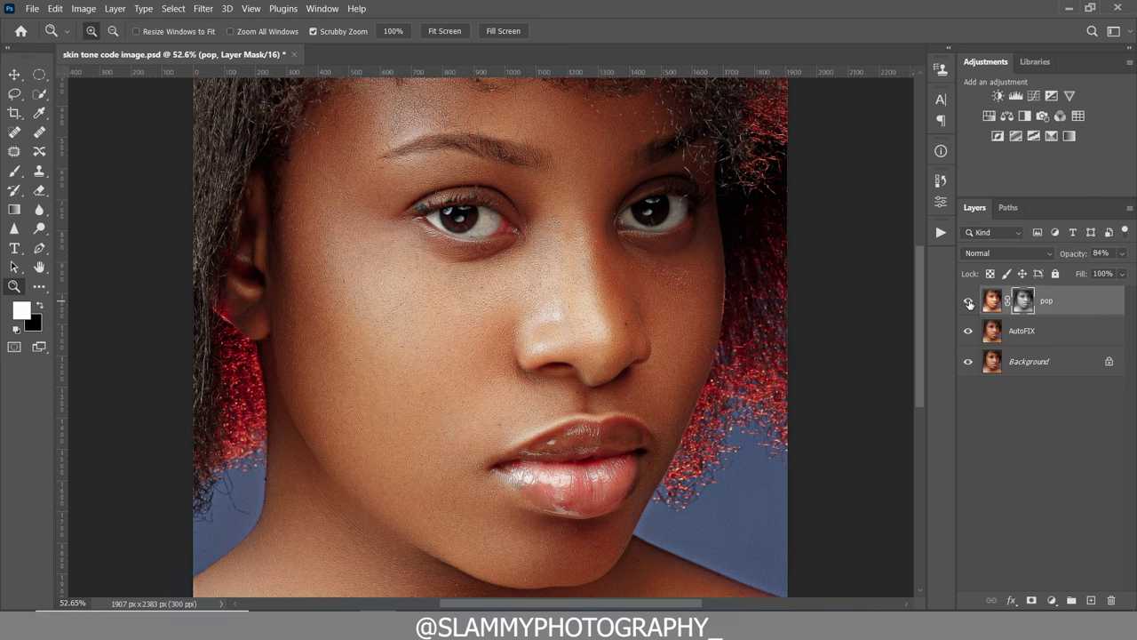
left_click(968, 302)
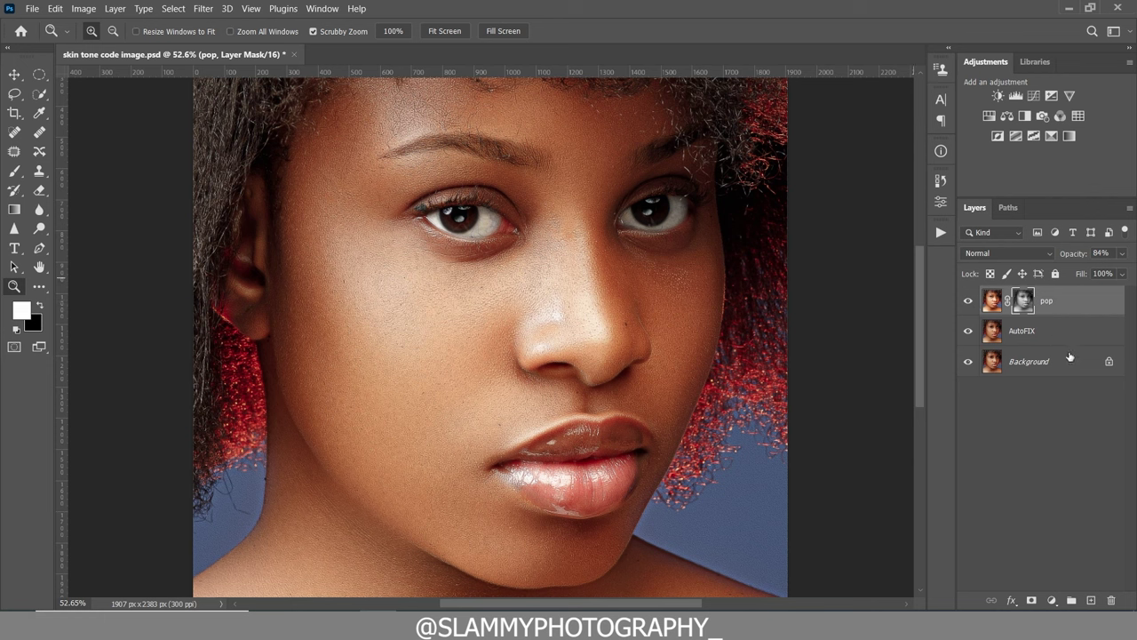
- Compare the original opened photo with the finished retouch through the document history, ending on the latest state
left_click(940, 181)
left_click_drag(920, 407, 908, 229)
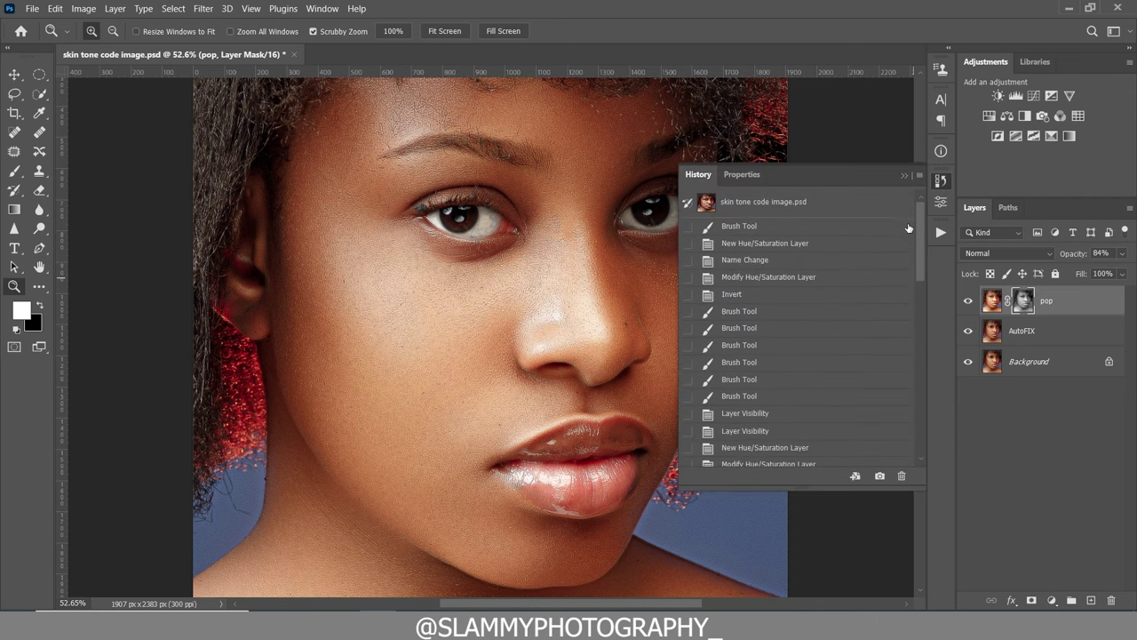
left_click(802, 206)
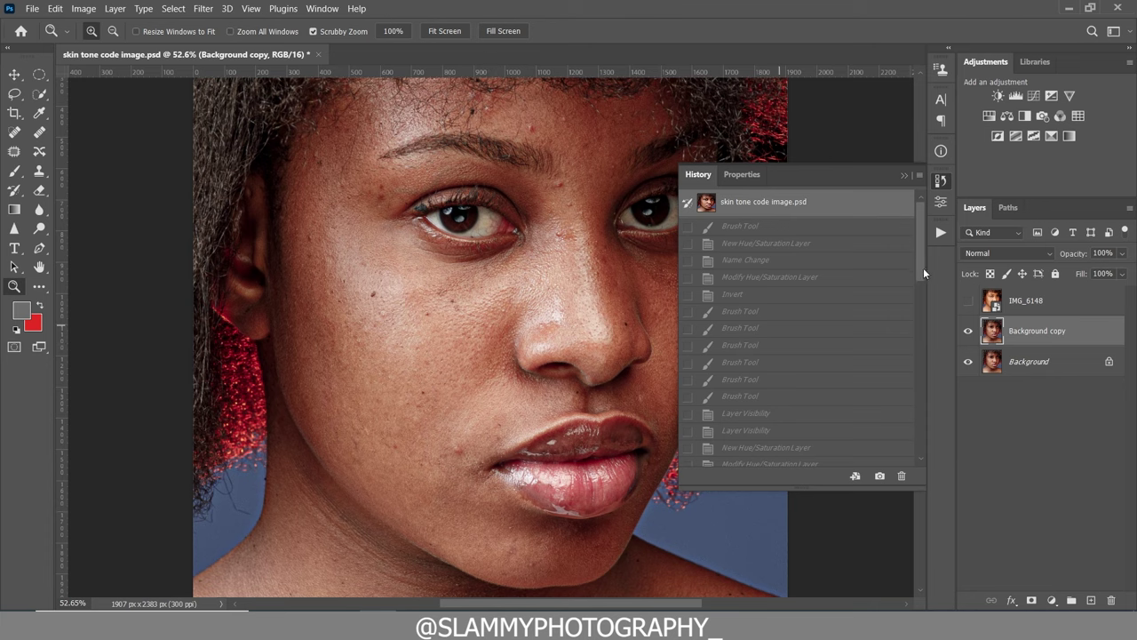
left_click_drag(921, 267, 926, 465)
left_click(794, 457)
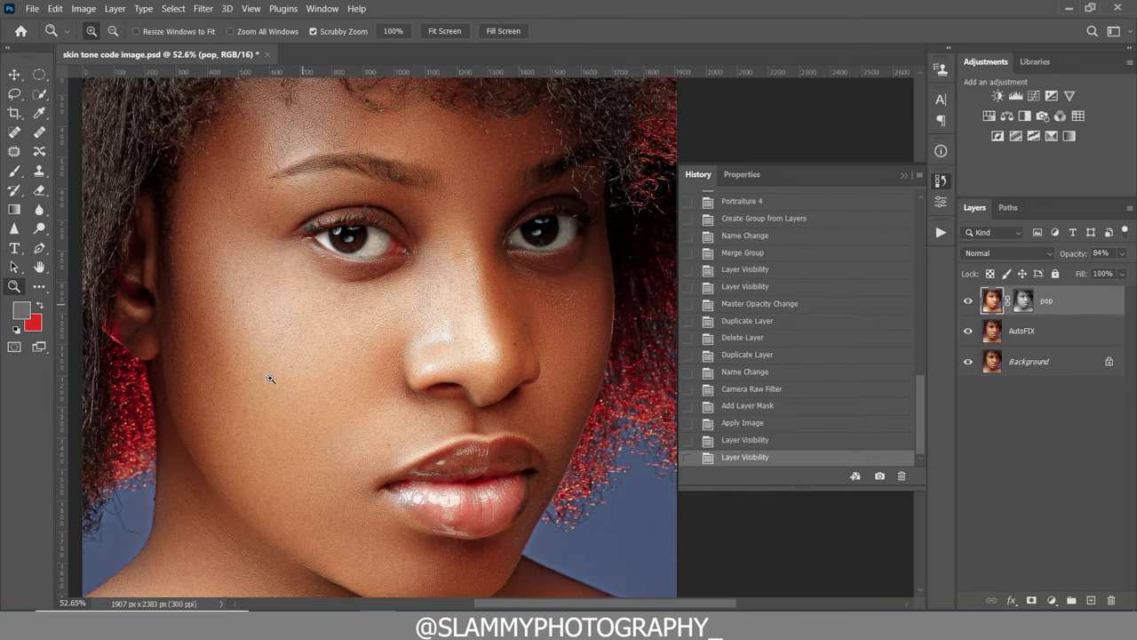
- Examine the retouched skin texture on the cheek, nose and lips up close
left_click_drag(258, 387, 282, 412)
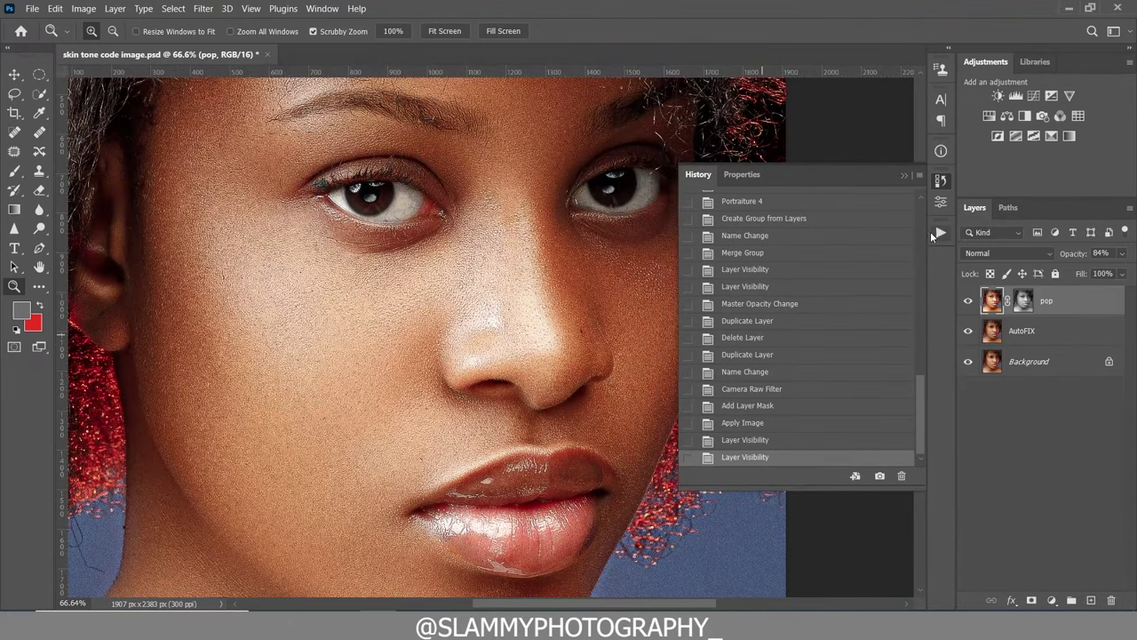
left_click(941, 233)
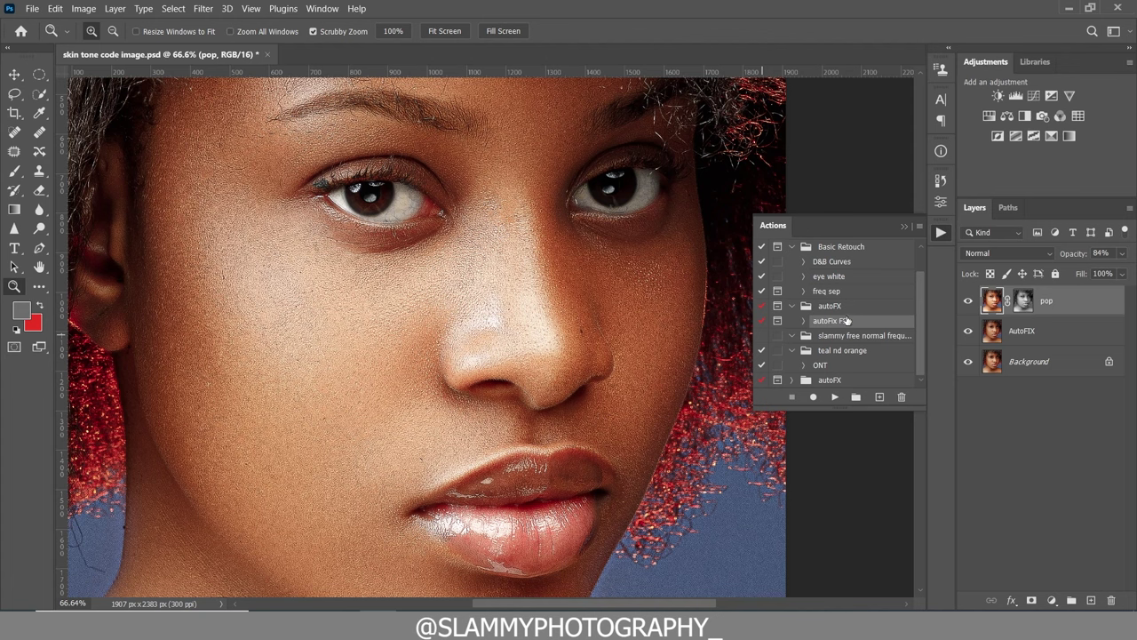
left_click_drag(326, 374, 413, 319)
scroll(412, 316, "up", 3)
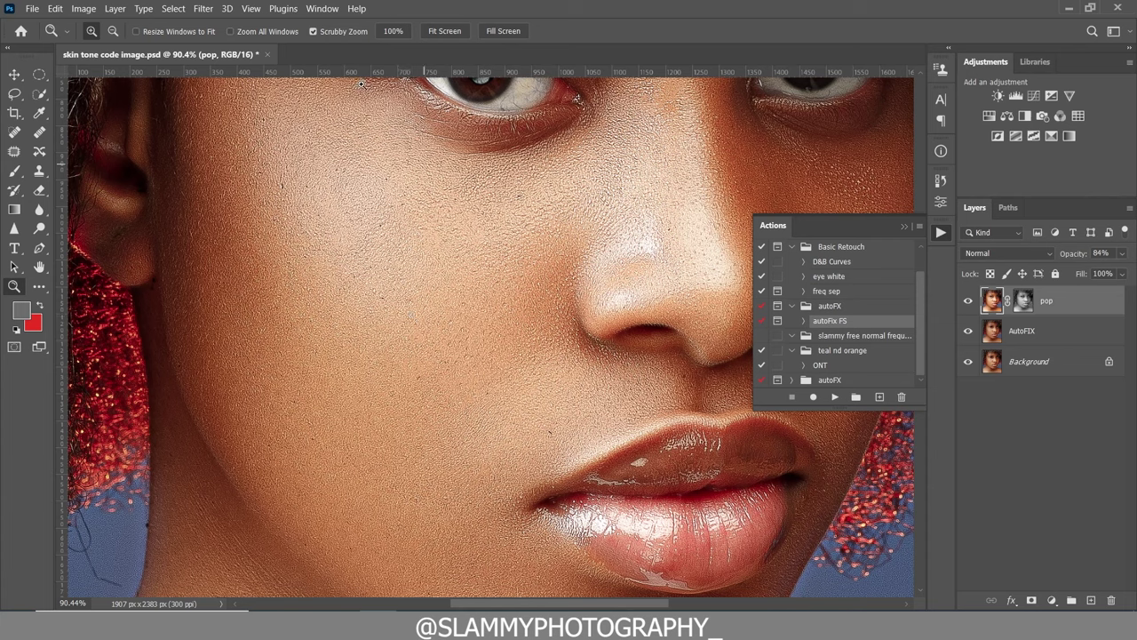
left_click(253, 9)
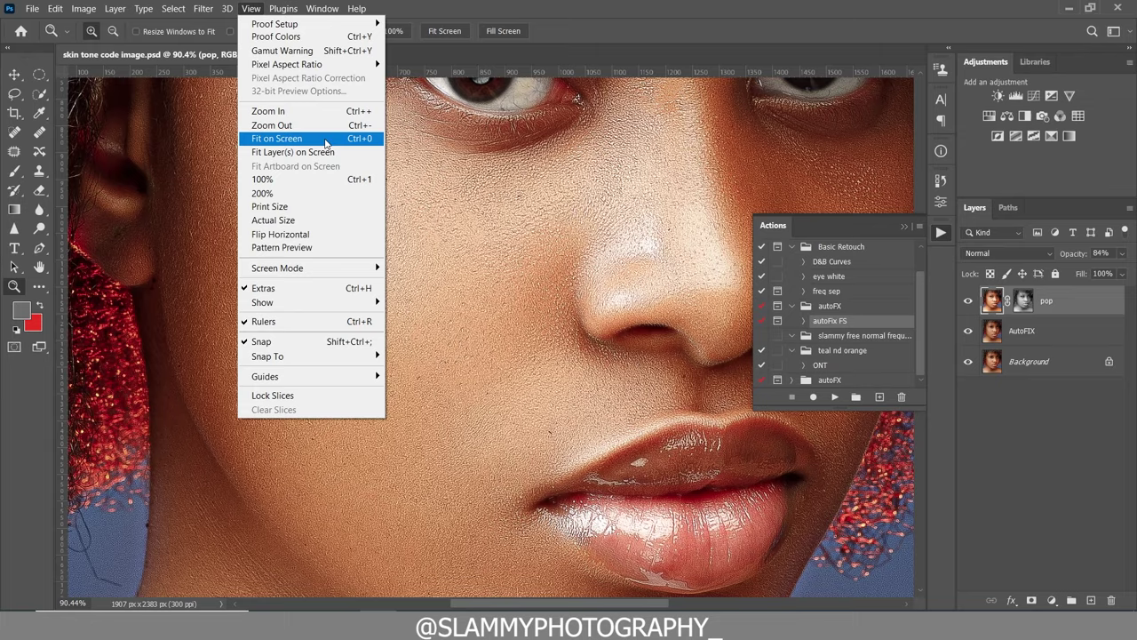
left_click(326, 139)
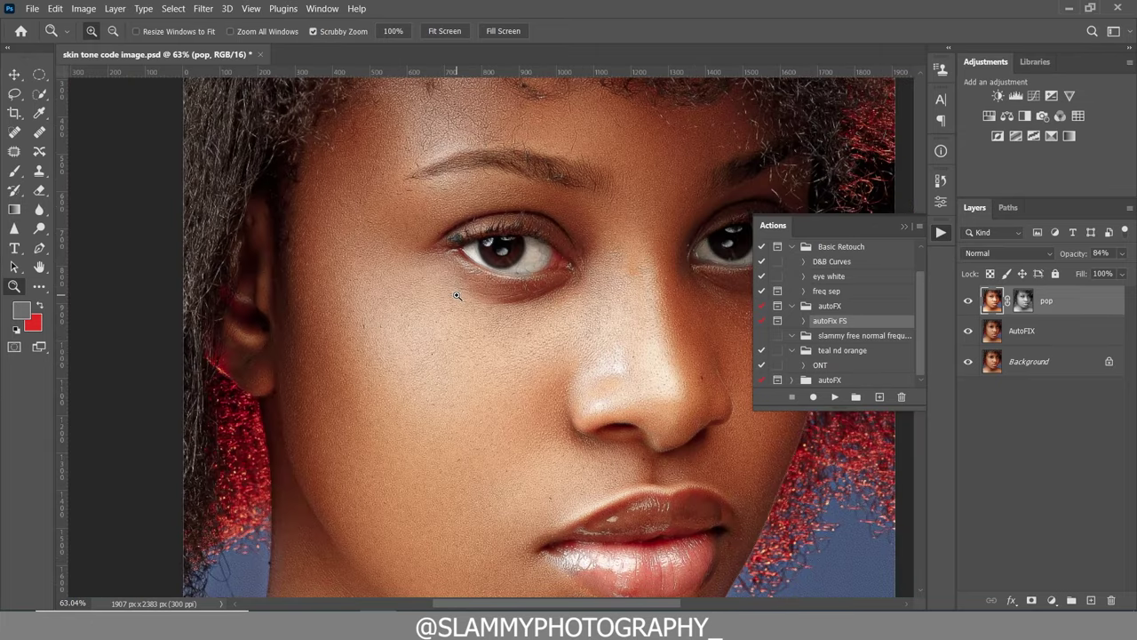